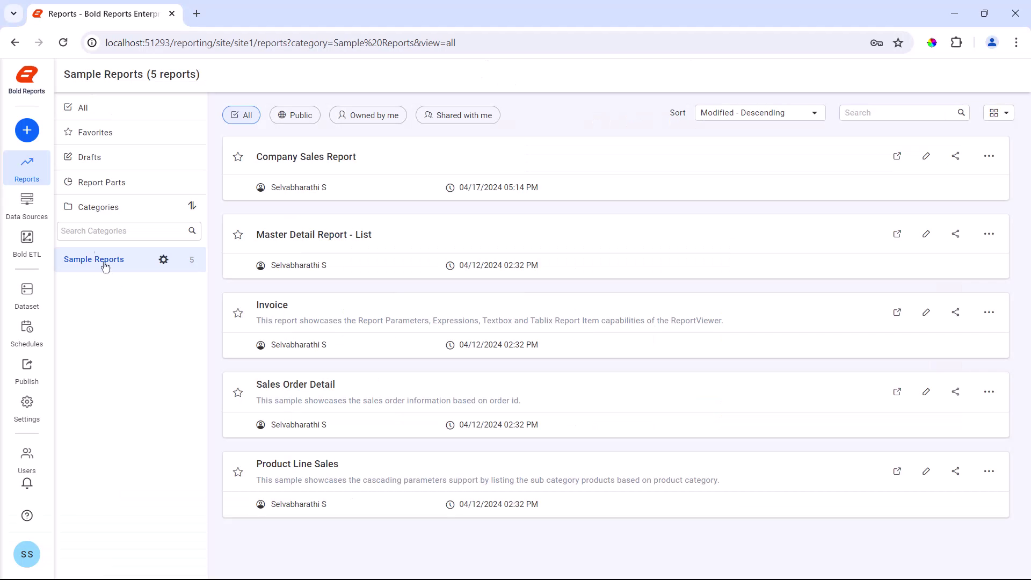
- Create a blank report from scratch named 'Employee Details SubReport' and open it for design
click(27, 129)
click(33, 126)
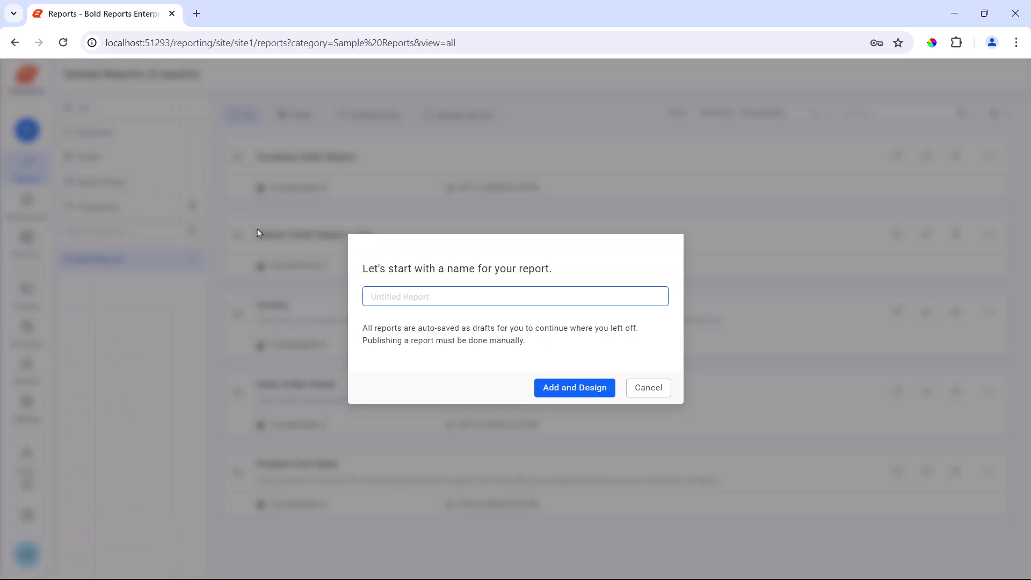
text(Employee Details SubReport)
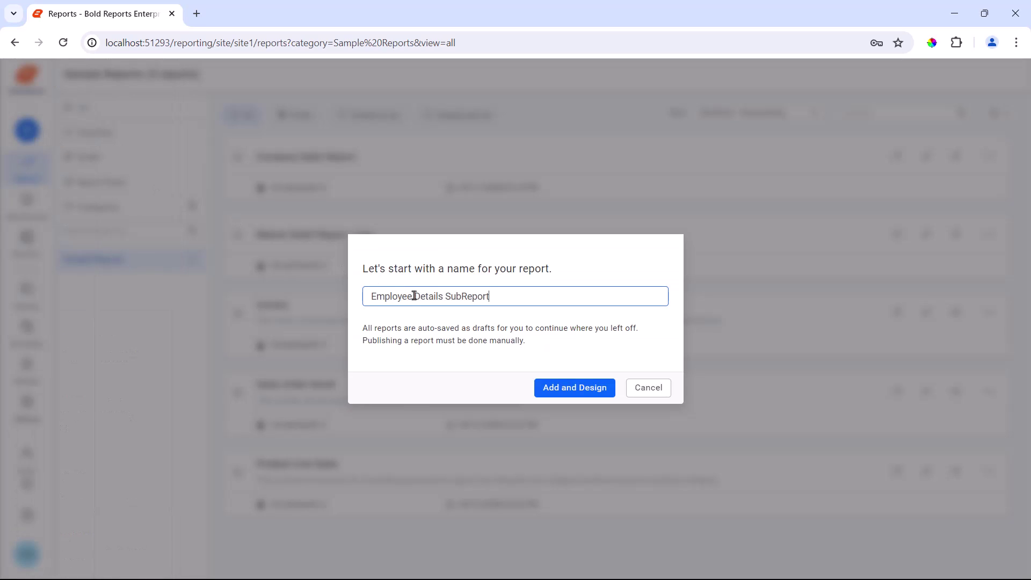
click(571, 386)
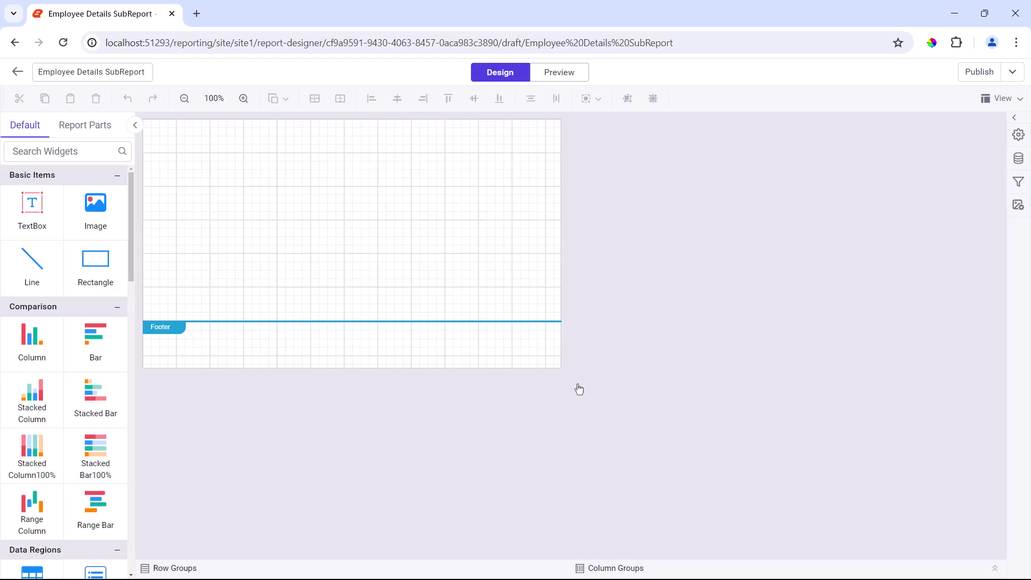
- Add a new SQL Server data source named AdventureWorks
click(1018, 159)
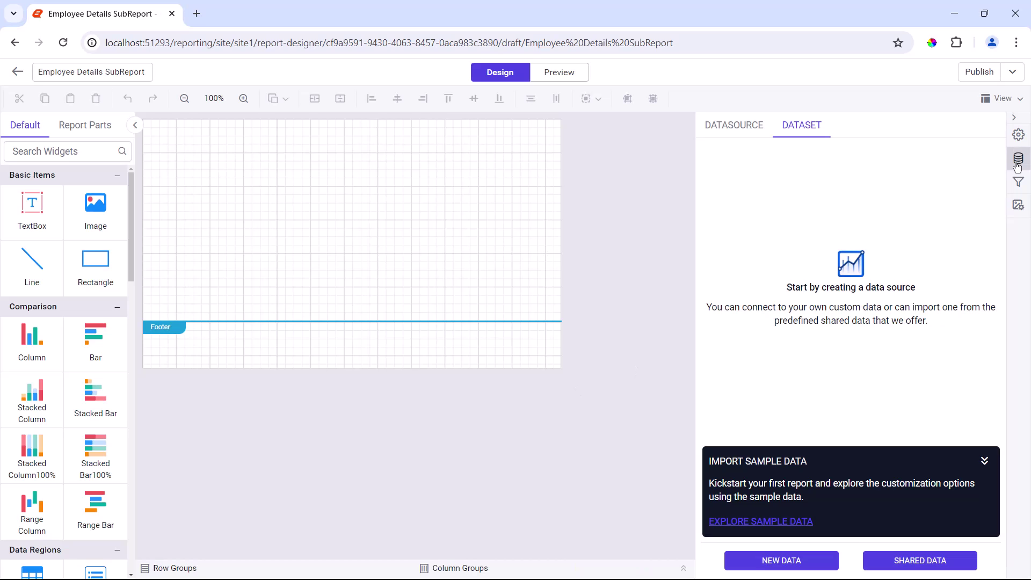
click(755, 560)
click(737, 196)
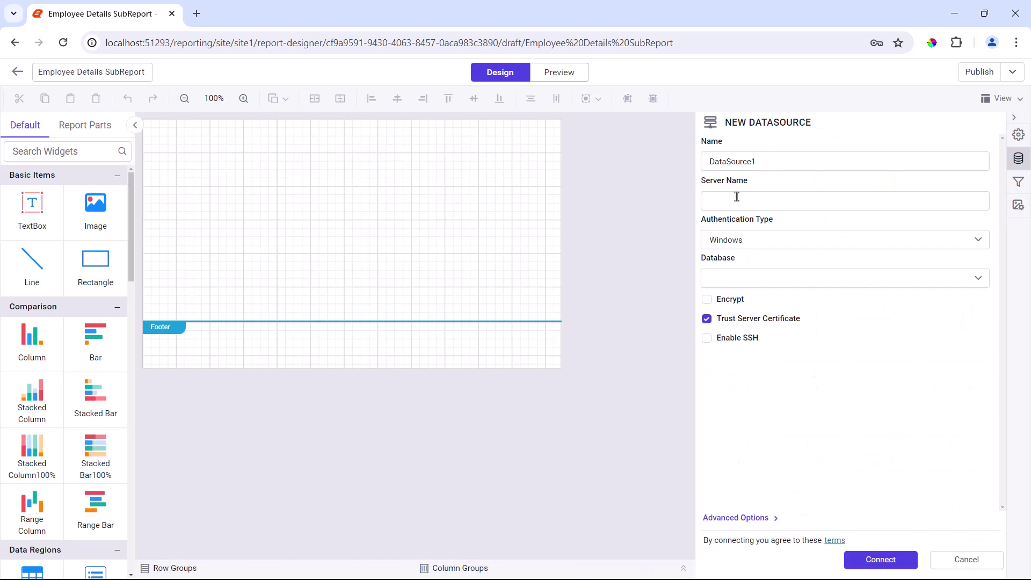
double_click(735, 161)
text(AdventureWorks)
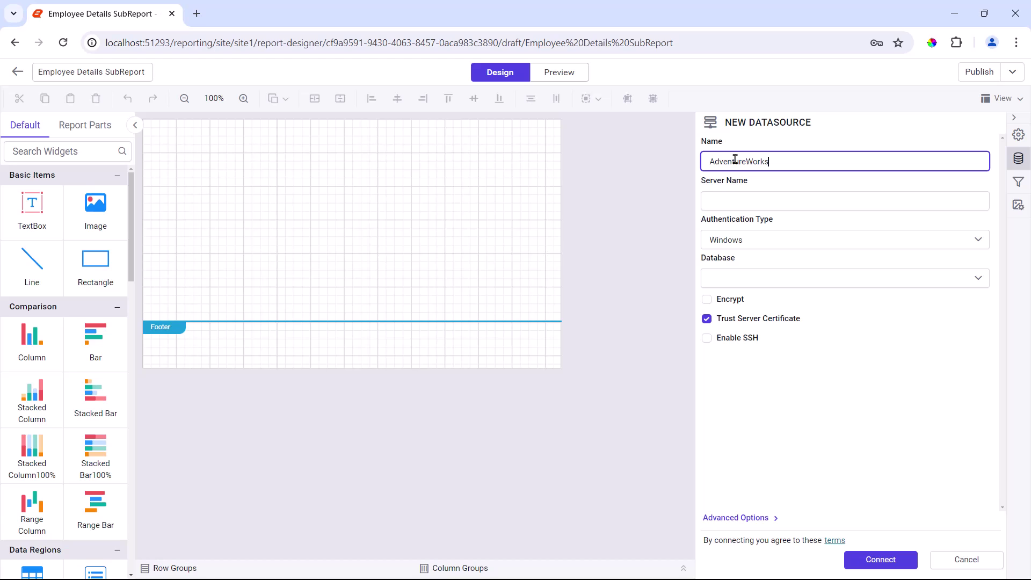
- Paste the connection string in Advanced Options, set Authentication to None, and connect
click(735, 518)
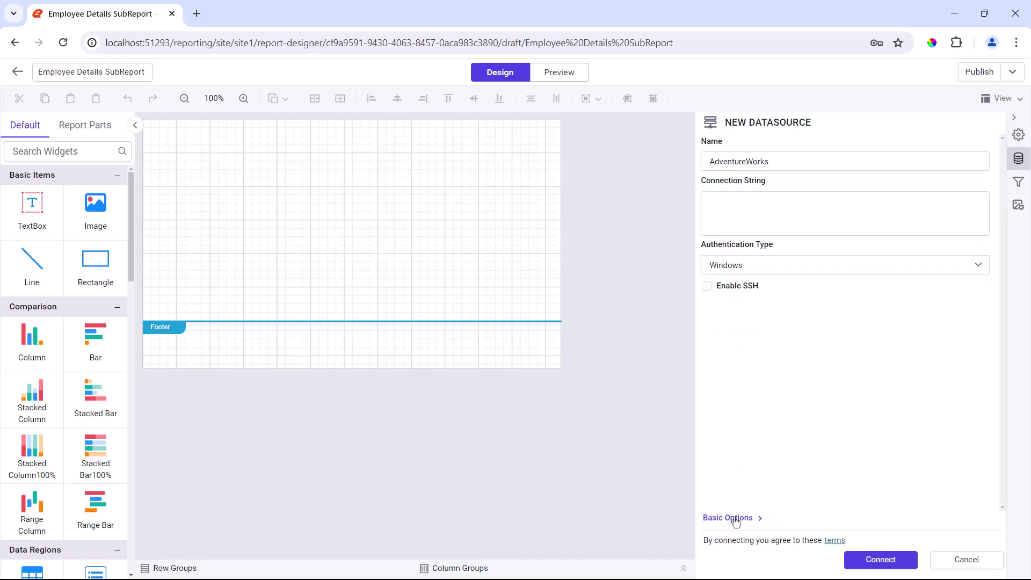
click(718, 209)
key(ctrl+v)
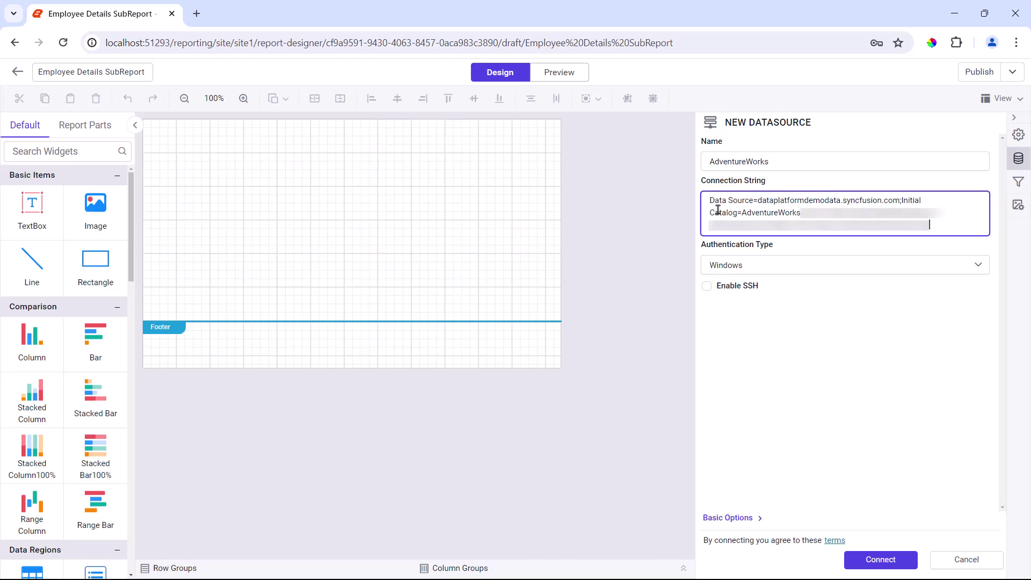
click(720, 266)
click(725, 352)
click(729, 354)
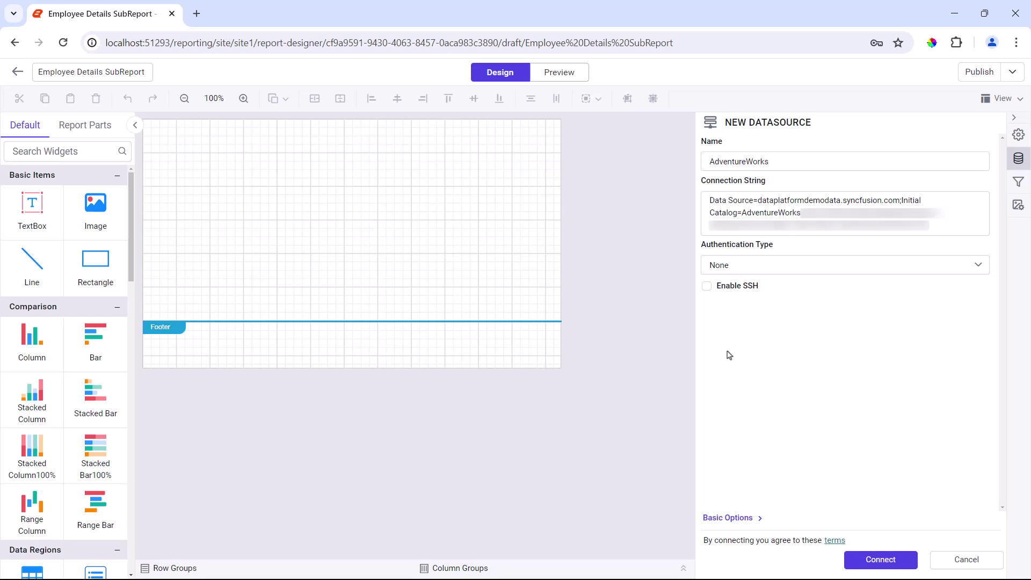
click(881, 559)
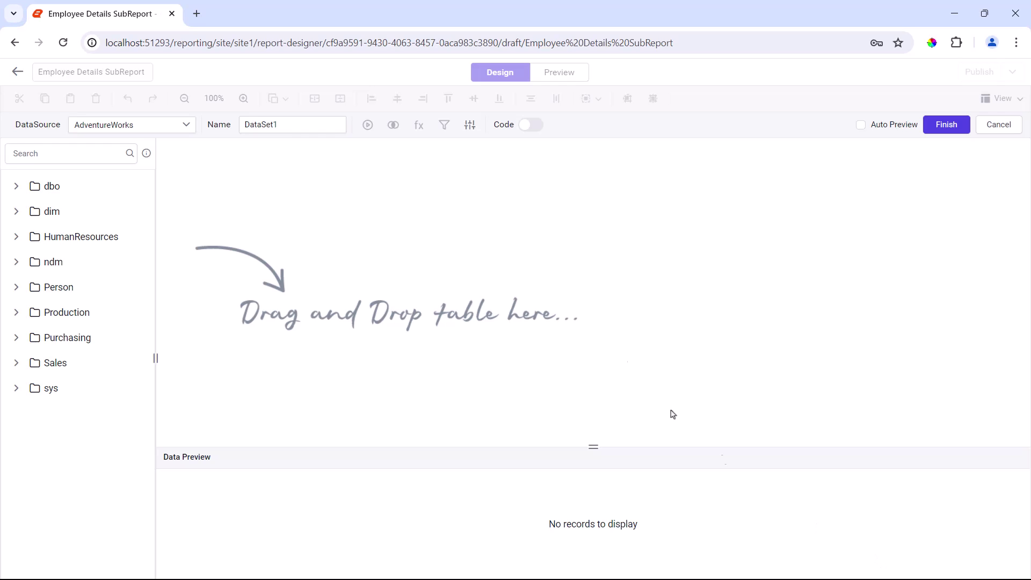
double_click(327, 124)
text(EmployeeDetailsDataset)
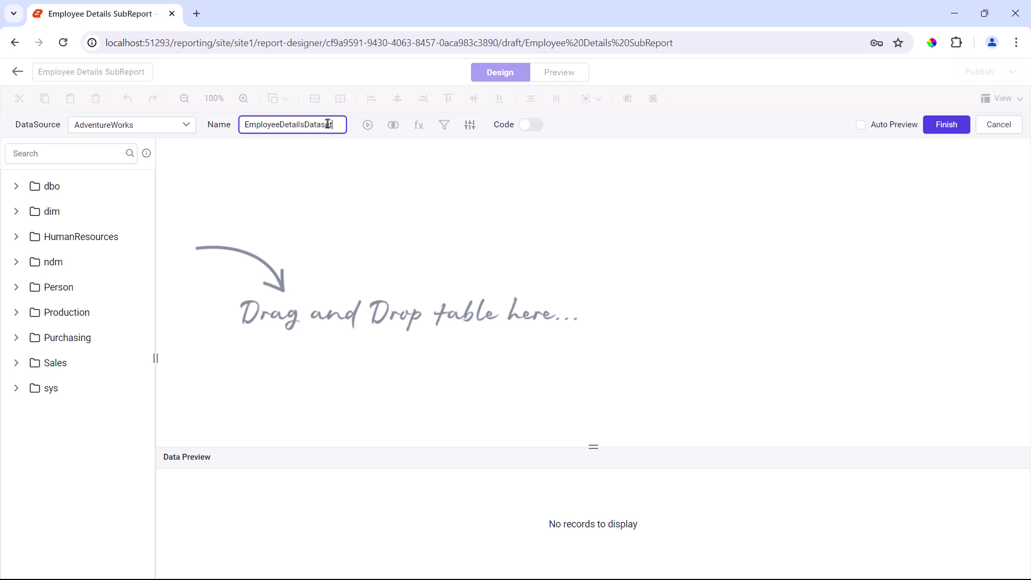
click(528, 128)
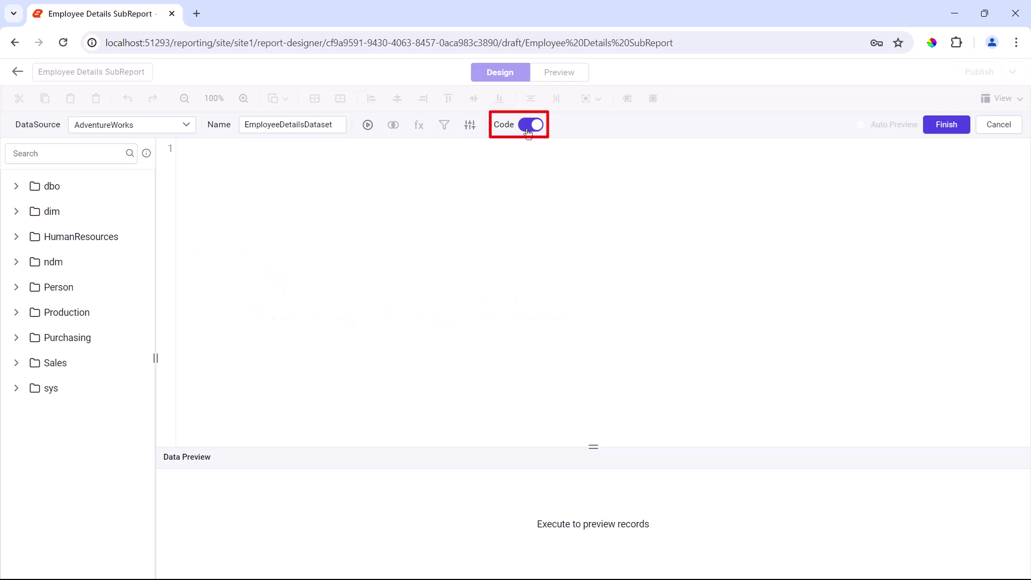
click(317, 167)
key(ctrl+v)
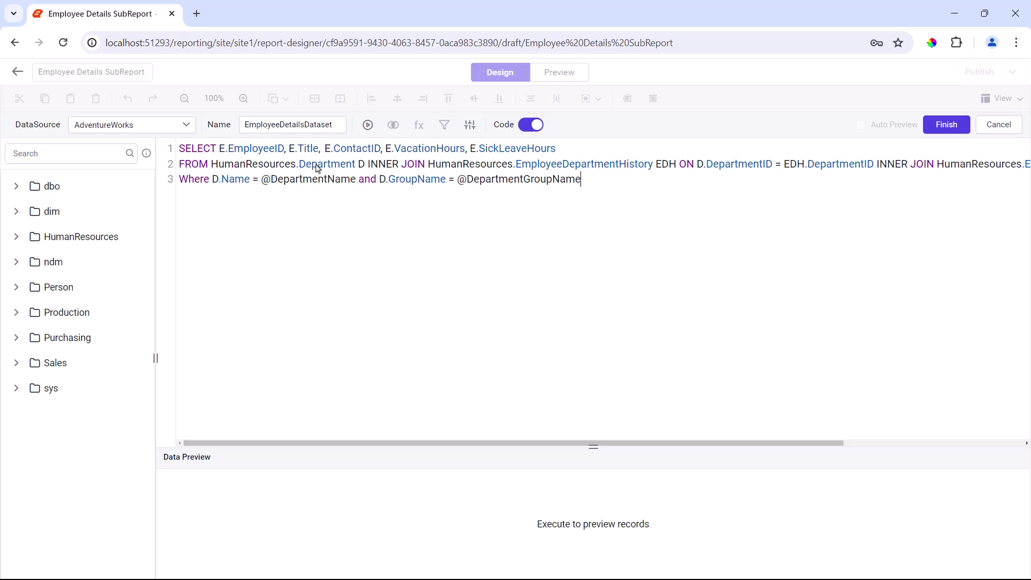
click(944, 124)
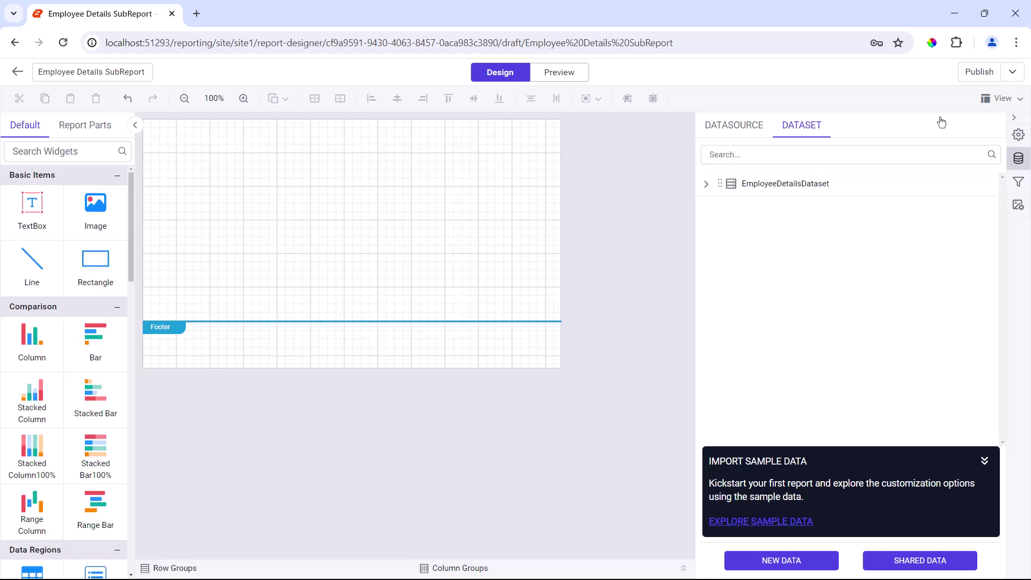
- Set the DepartmentName parameter's visibility to Hidden and save it
click(1019, 182)
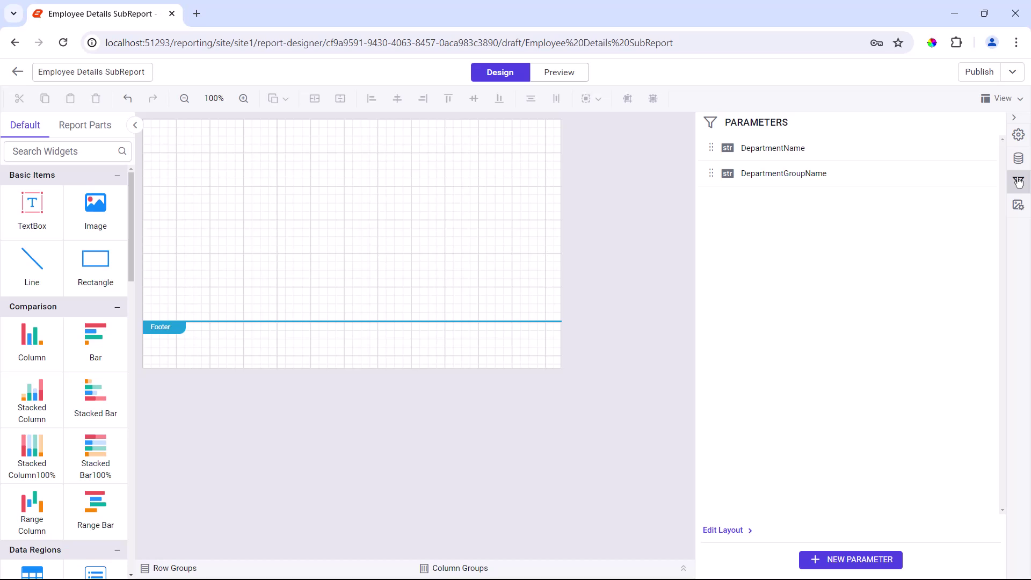
click(984, 149)
click(965, 173)
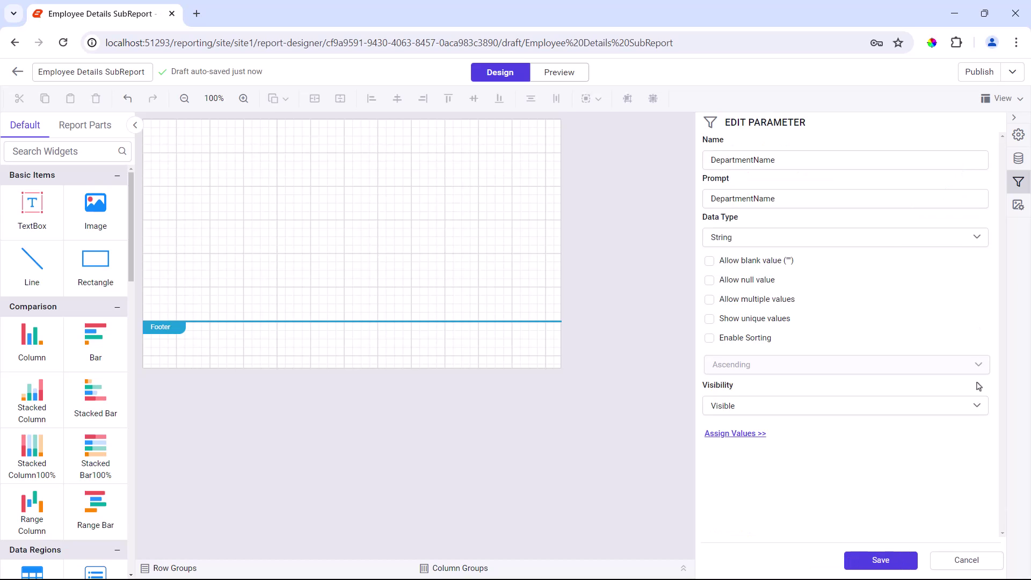
click(977, 405)
click(976, 449)
click(901, 558)
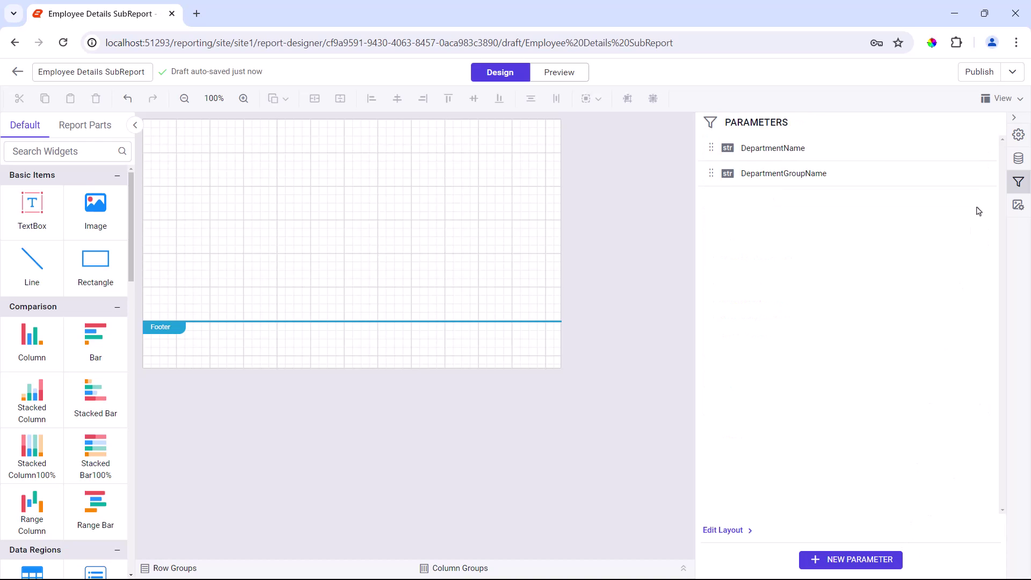
- Set the DepartmentGroupName parameter's visibility to Hidden and save it
click(983, 174)
click(960, 195)
click(973, 406)
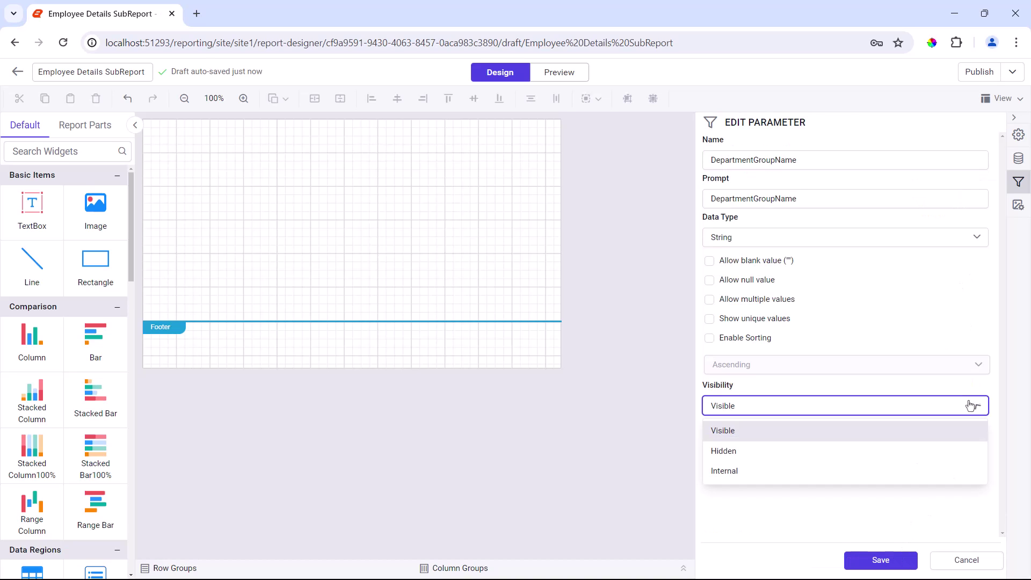
click(961, 451)
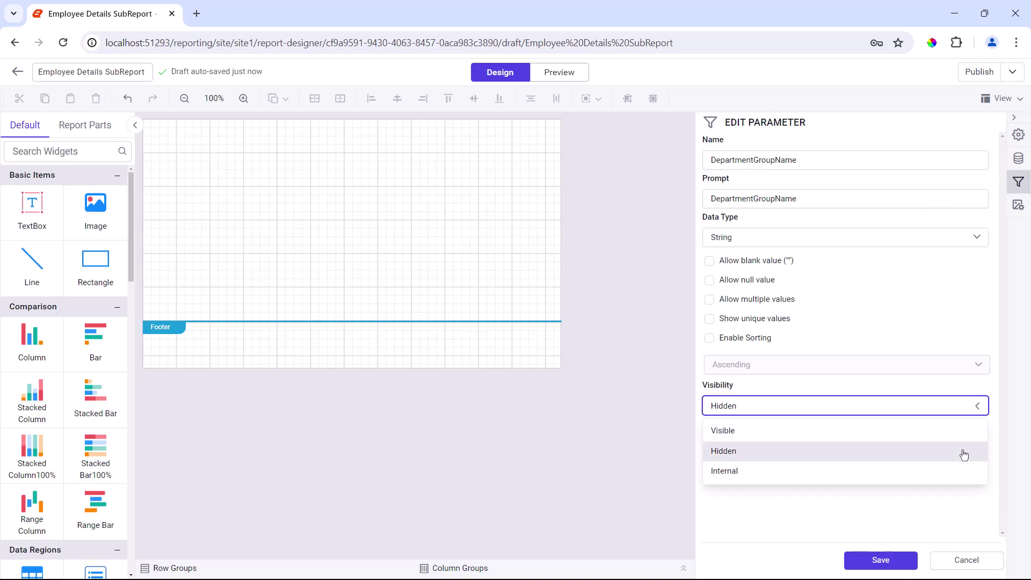
click(881, 560)
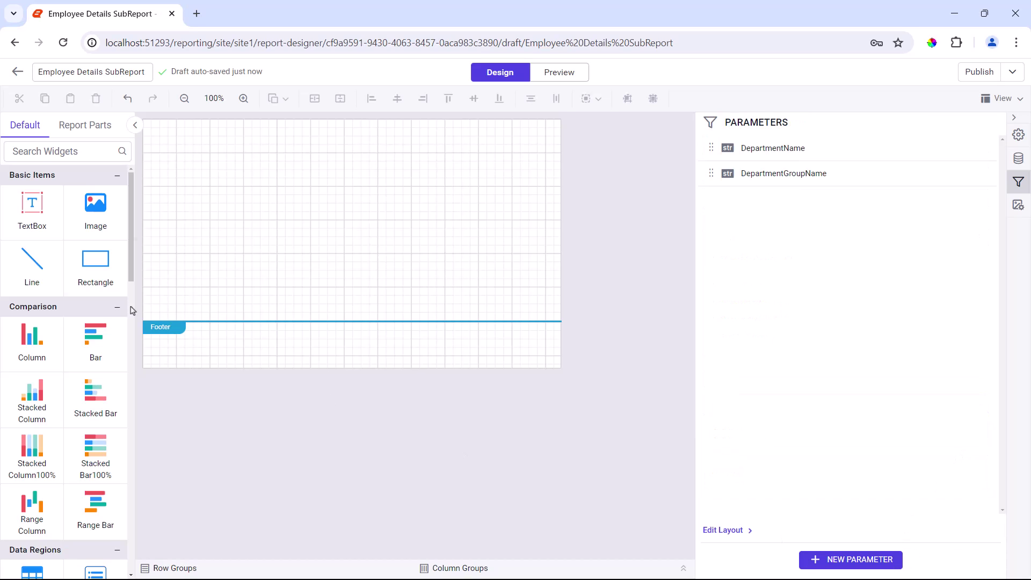
- Place a table in the report body and add two more columns to the right
scroll(131, 306, down, 6)
drag(33, 245, 147, 131)
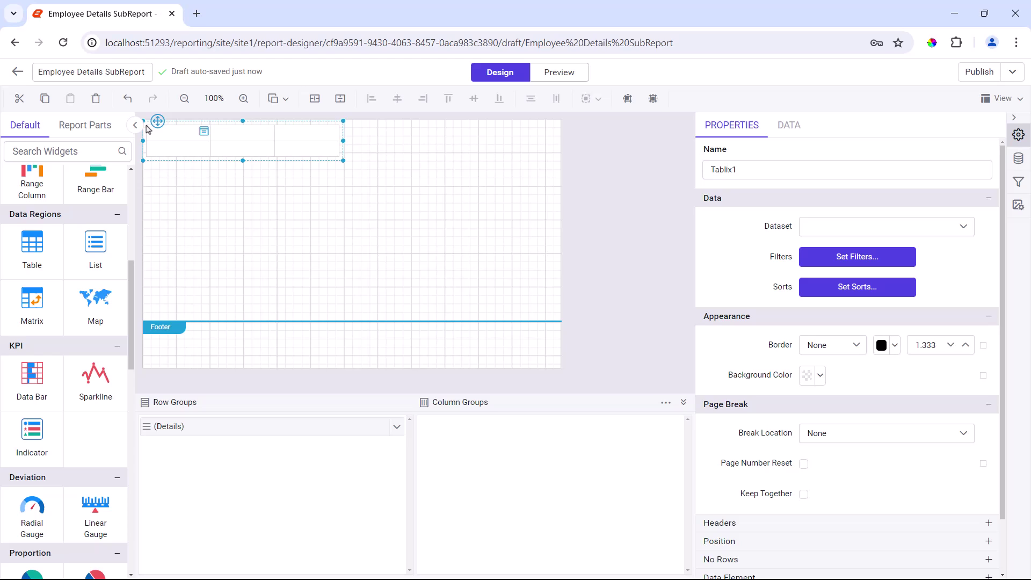
right_click(304, 130)
mouse_move(357, 137)
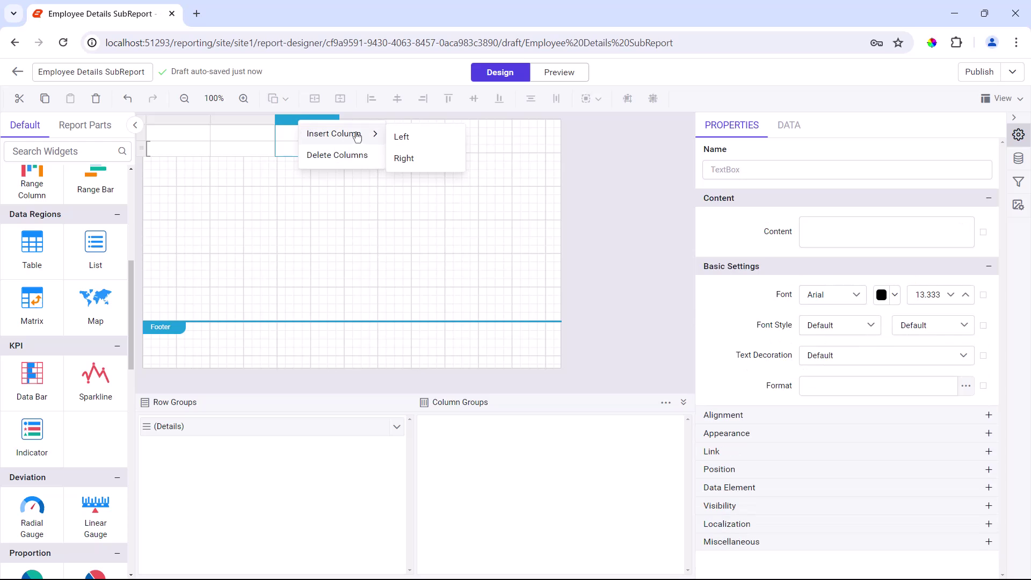
click(406, 157)
right_click(357, 130)
mouse_move(414, 135)
click(462, 157)
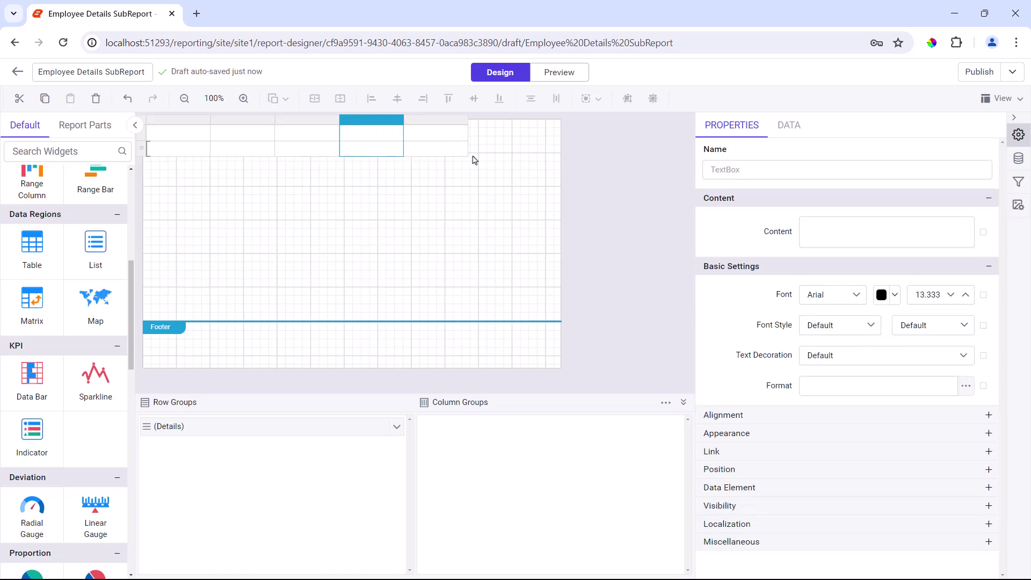
- Label the first two headers 'Employee ID' and 'Title', and widen the Title column
click(199, 132)
click(814, 227)
text(Employee ID)
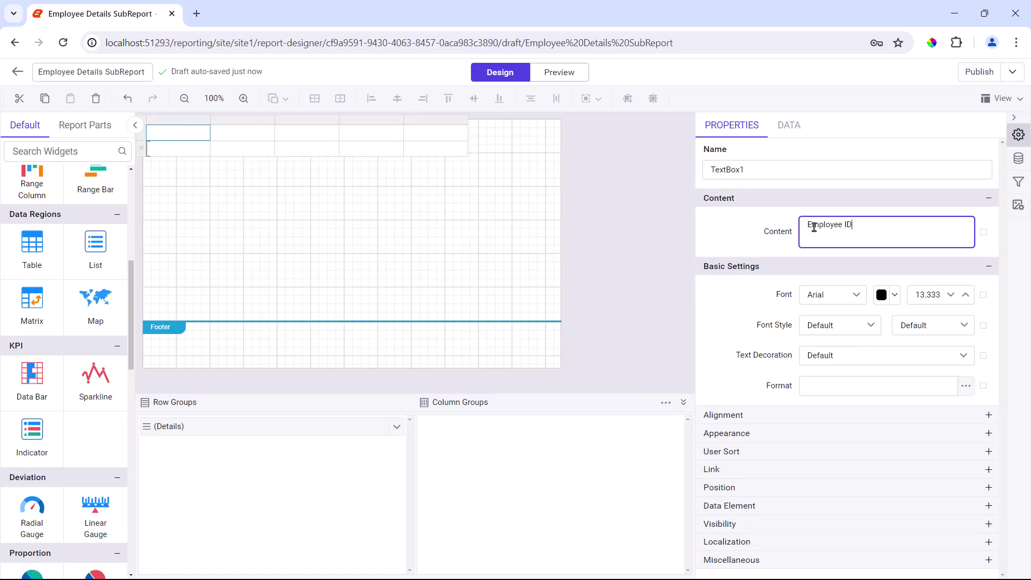
click(260, 131)
click(830, 231)
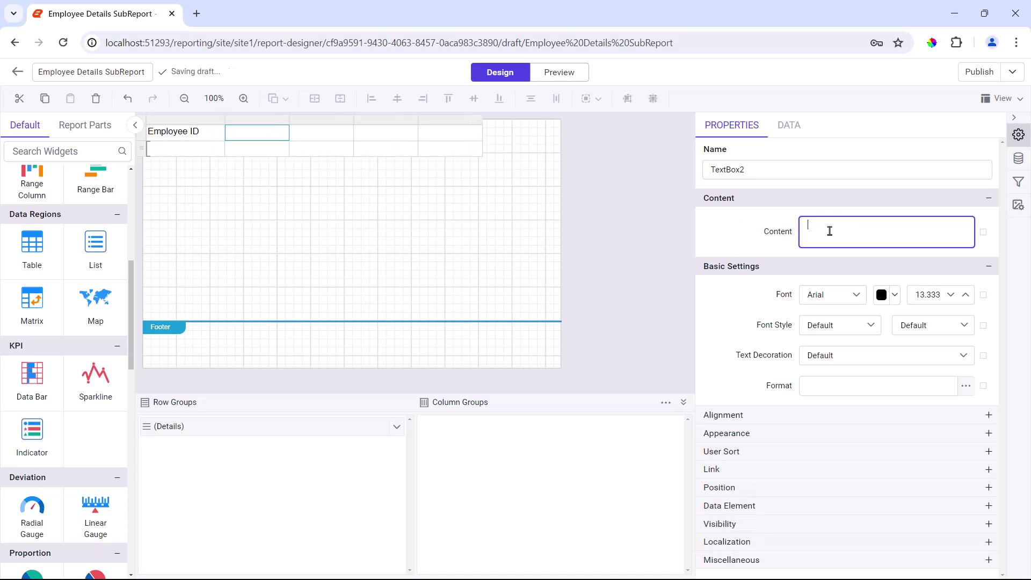
text(Title)
drag(294, 121, 442, 122)
- Label the remaining headers 'Contact ID', 'Vacation (Hrs)' and 'Sick Leave (hrs)'
click(472, 132)
click(817, 223)
text(Contact ID)
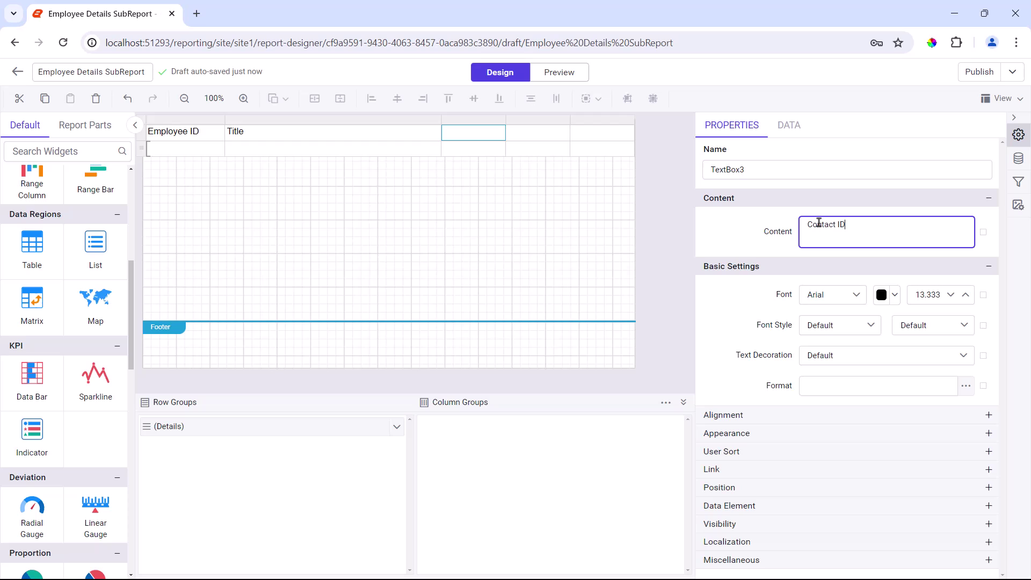
click(549, 135)
click(835, 222)
text(Vacation (Hrs))
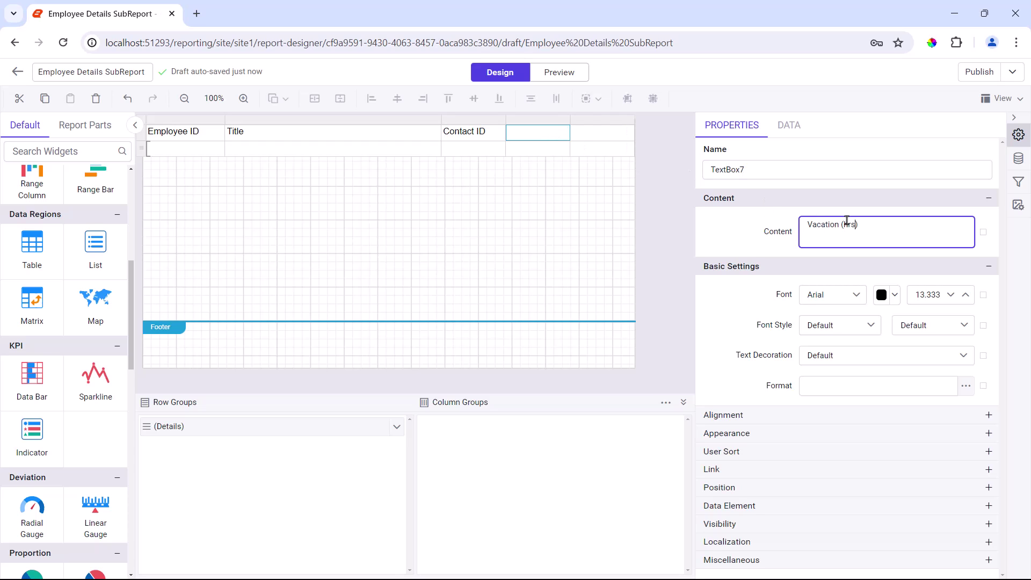
click(594, 128)
click(612, 133)
click(841, 226)
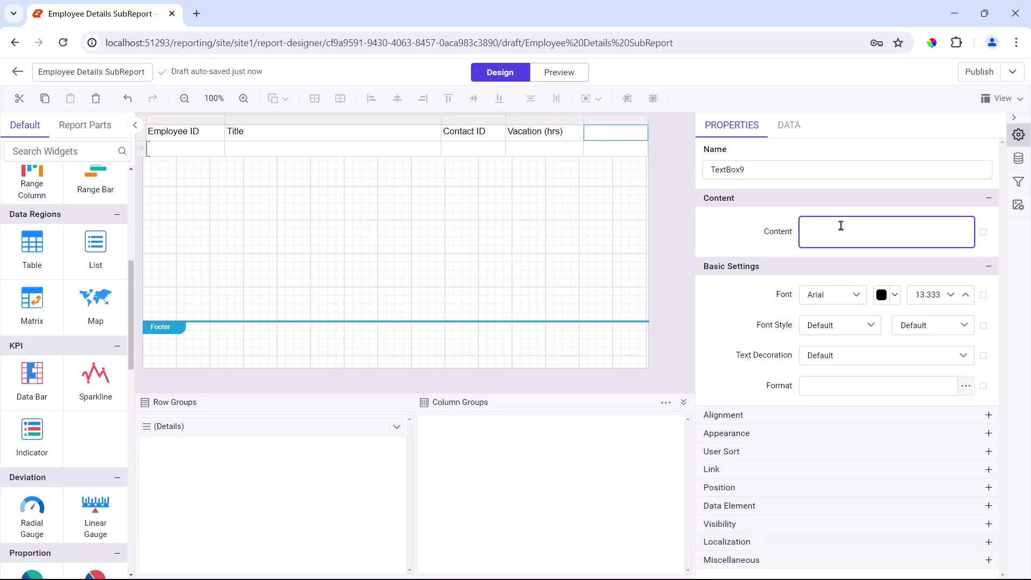
text(Sick Leave (hrs))
click(661, 117)
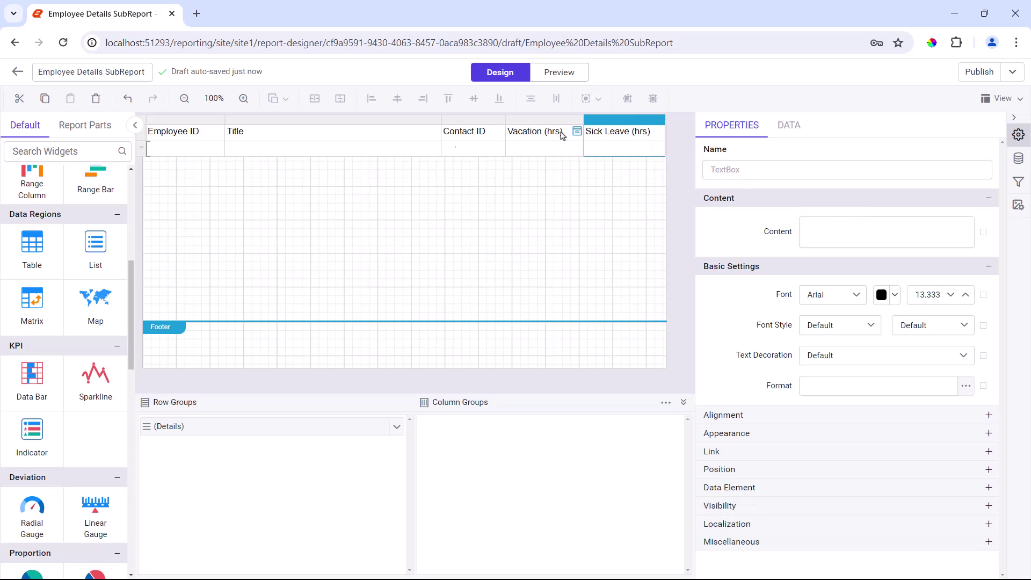
- Bind the data cells to EmployeeID, Title, ContactID, VacationHours and SickLeaveHours
click(218, 148)
click(258, 200)
click(434, 149)
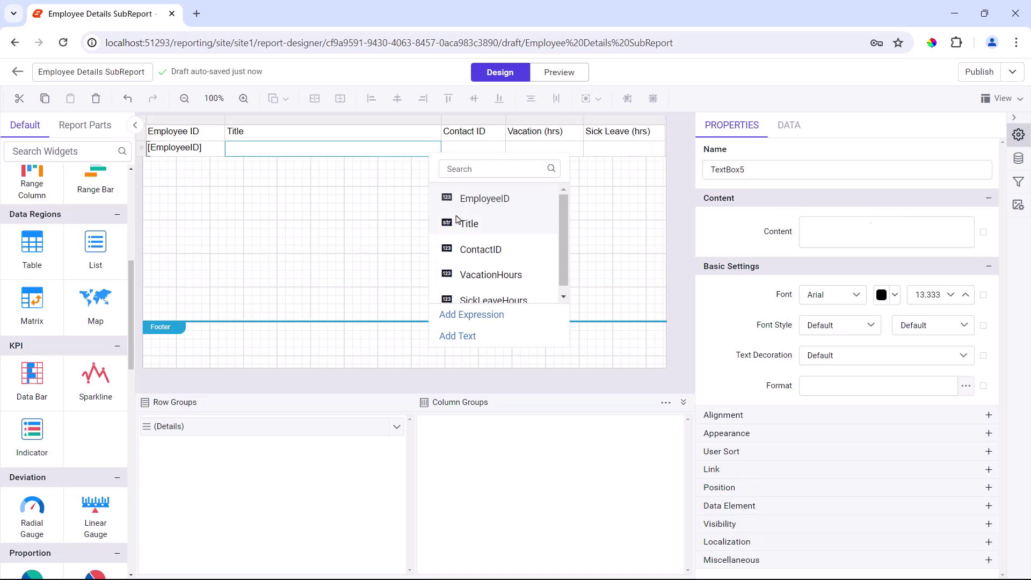
click(457, 222)
click(499, 149)
click(529, 250)
click(577, 147)
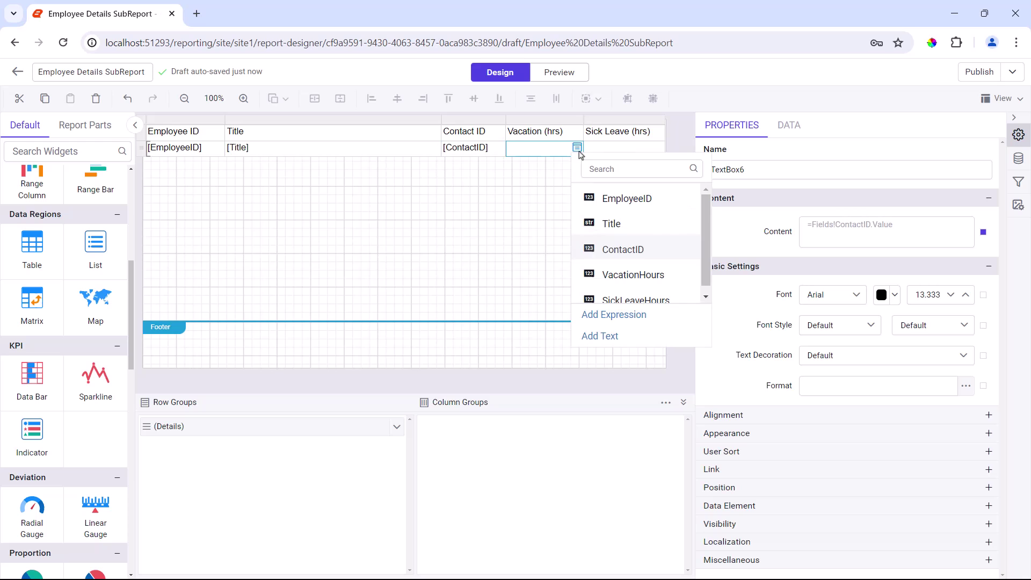
click(633, 274)
click(656, 147)
click(691, 299)
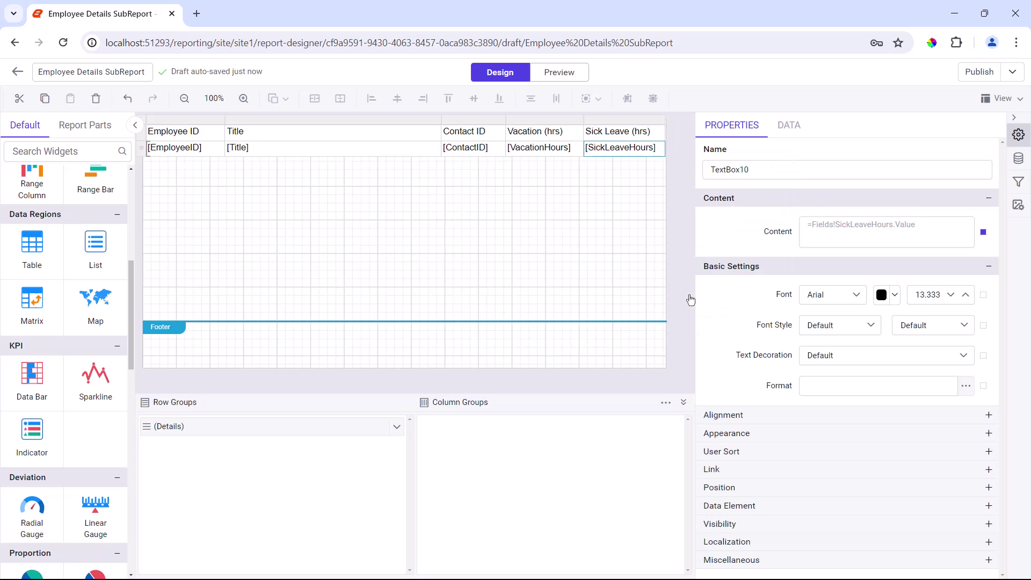
- Give the header row a blue background color expression
click(143, 132)
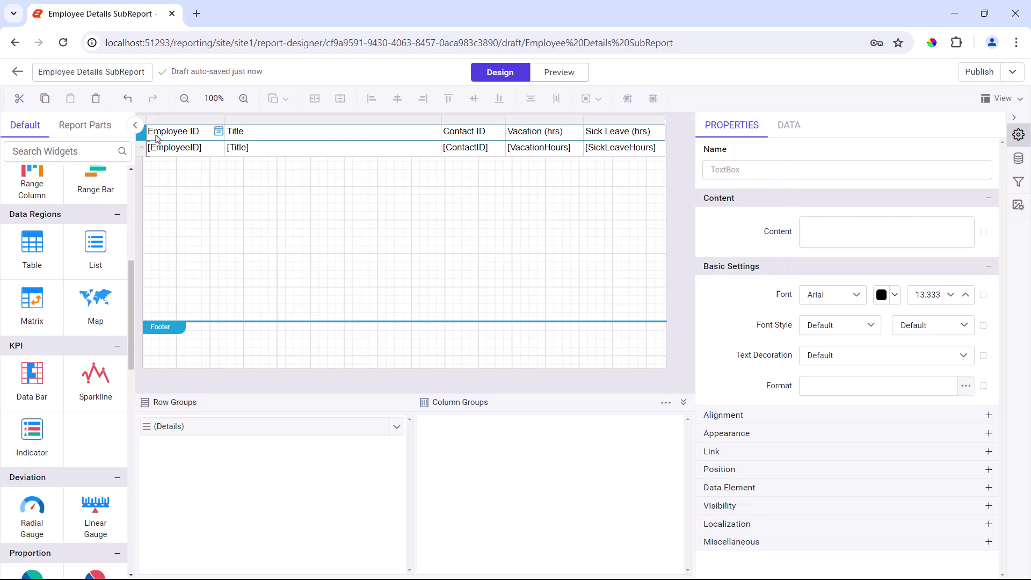
click(840, 434)
click(983, 462)
click(976, 503)
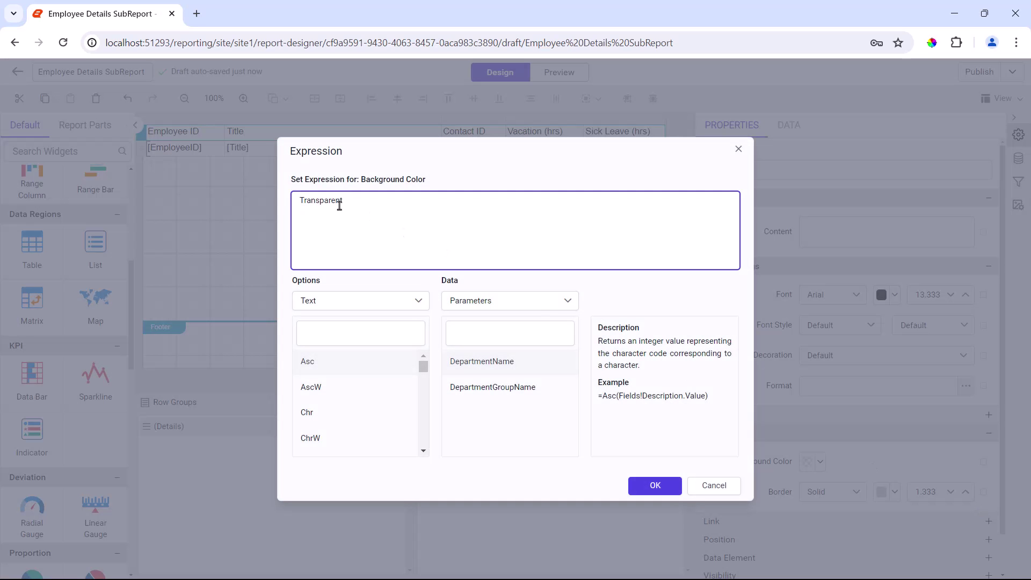
key(ctrl+a)
text(#7986CB)
click(655, 485)
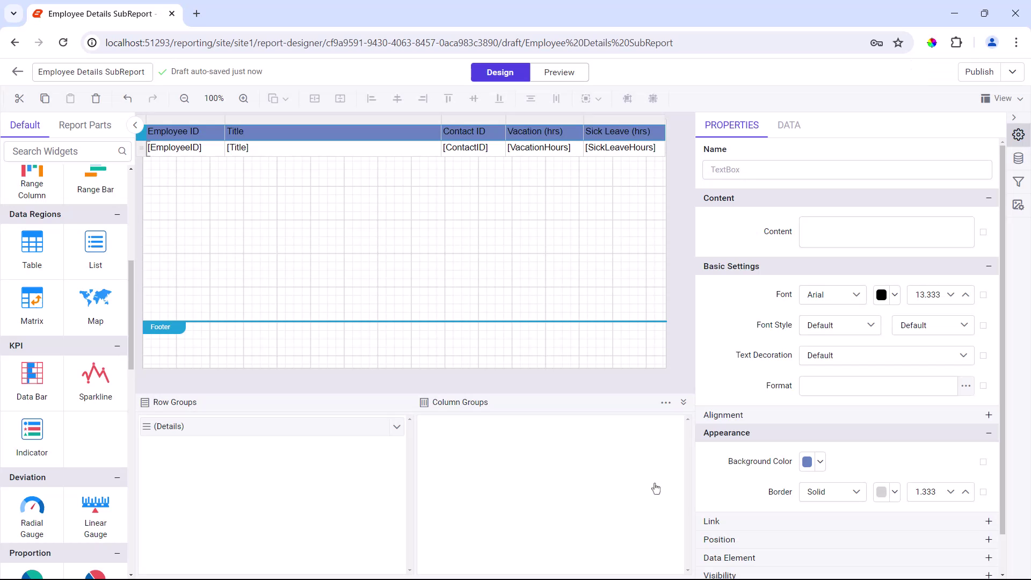
- Make the header text white, size 14, and bold
click(894, 295)
click(857, 363)
click(969, 513)
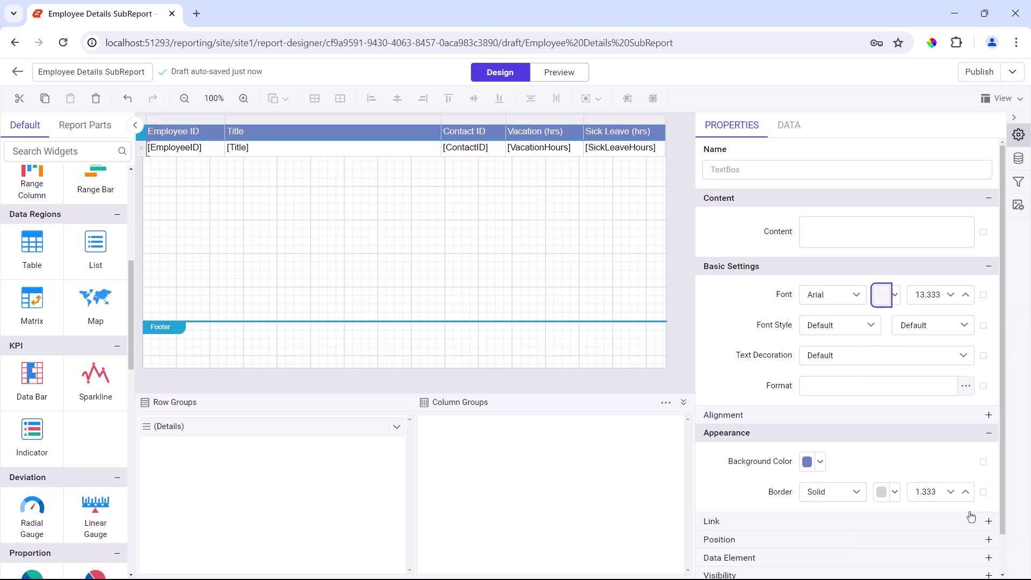
click(928, 295)
text(14)
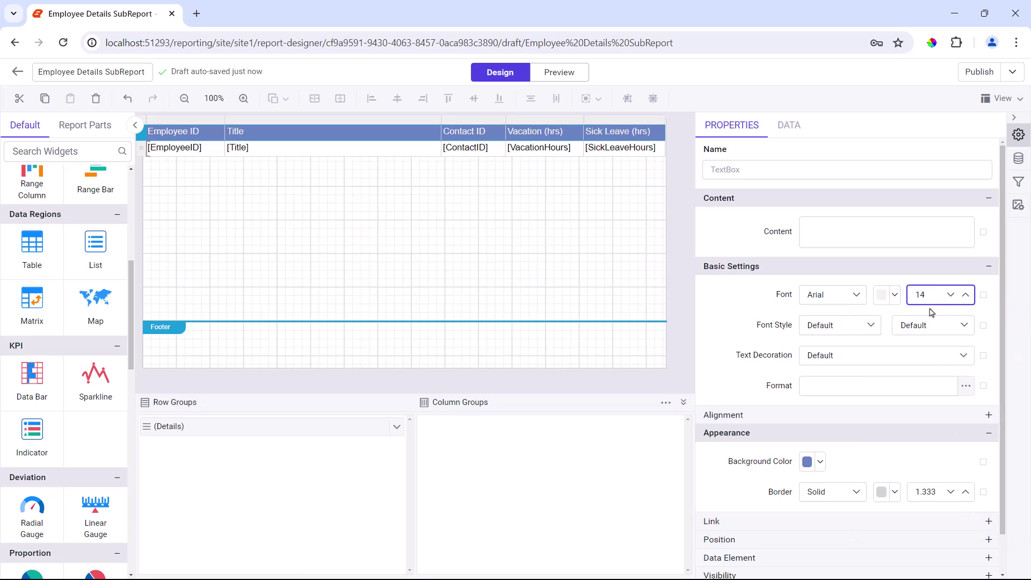
key(Return)
click(931, 325)
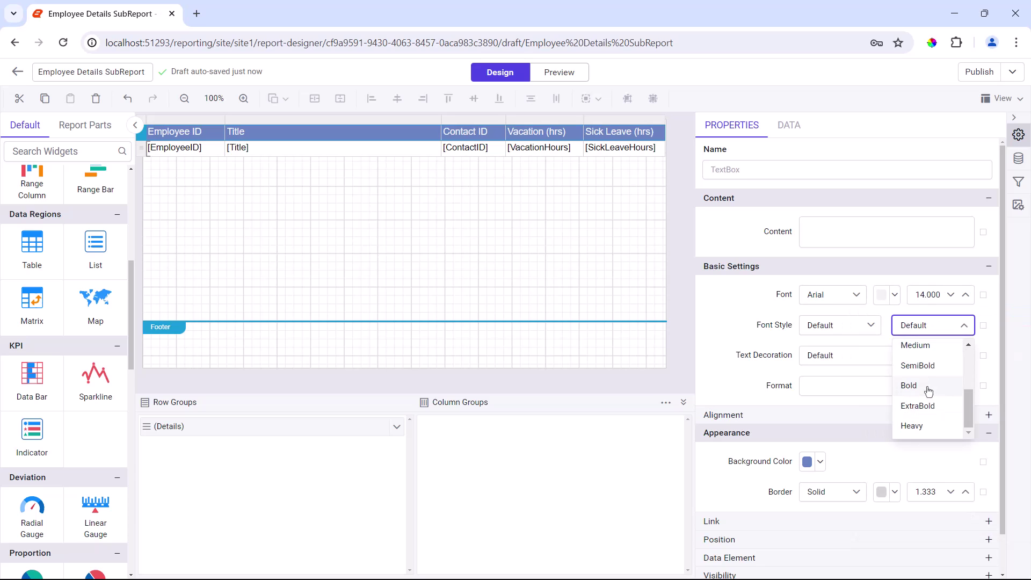
click(909, 386)
- Set the data row's font size to 12
click(141, 148)
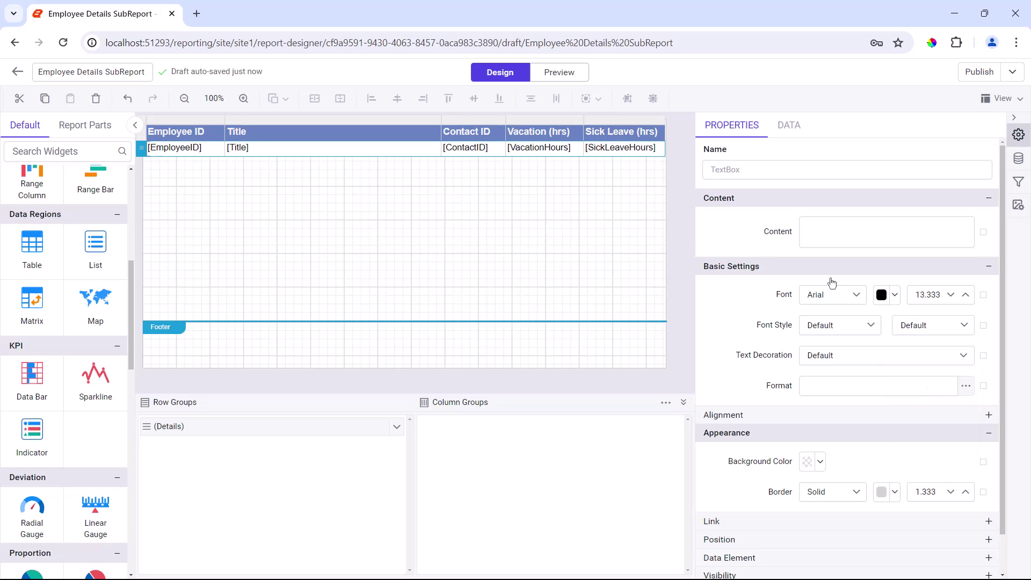
double_click(922, 294)
text(12)
key(Return)
- Right-align Employee ID and left-align Title, both vertically centered
click(352, 175)
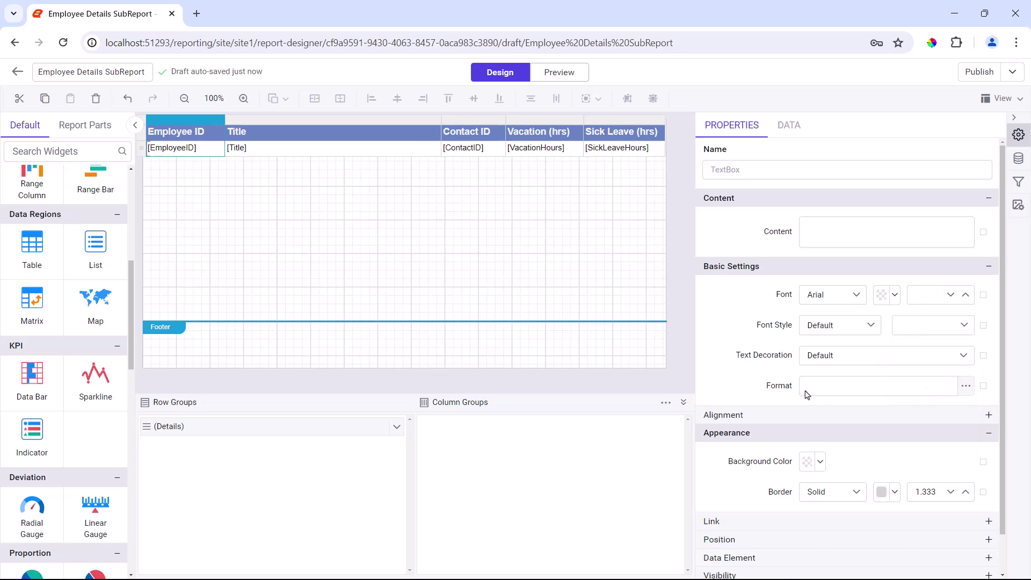
click(838, 415)
click(856, 442)
click(856, 531)
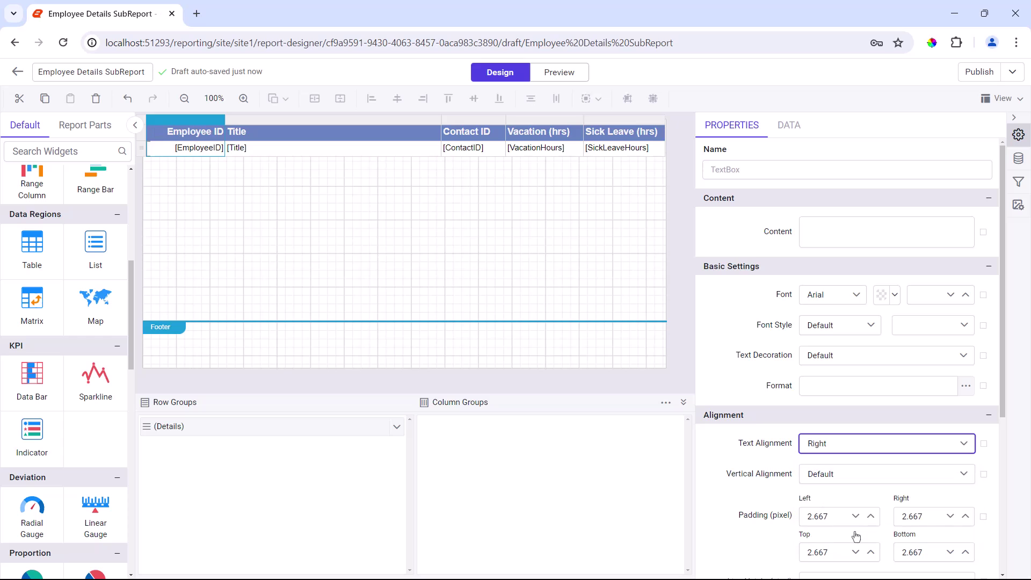
click(859, 473)
click(852, 539)
click(309, 120)
click(841, 443)
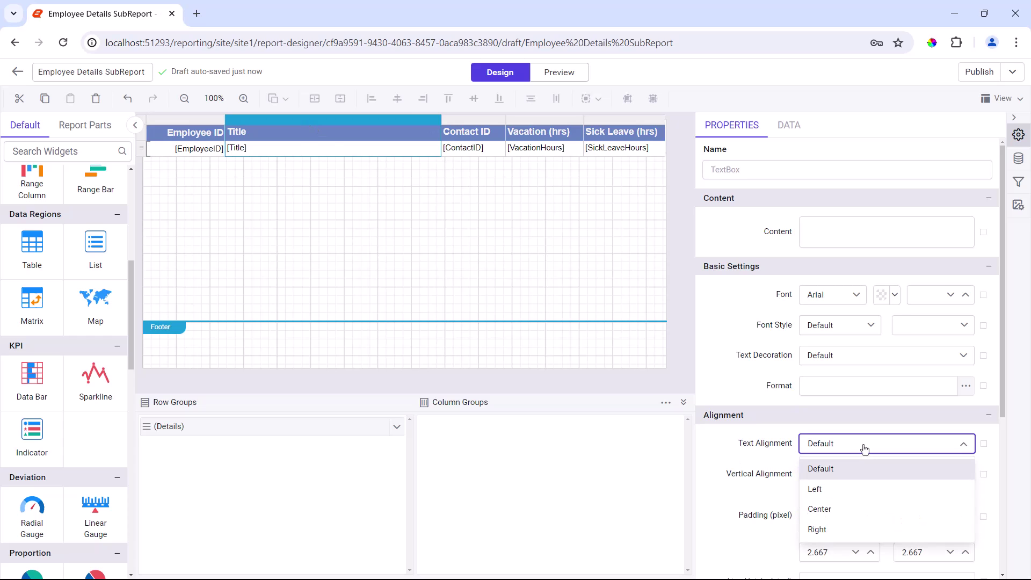
click(868, 487)
click(867, 483)
click(862, 539)
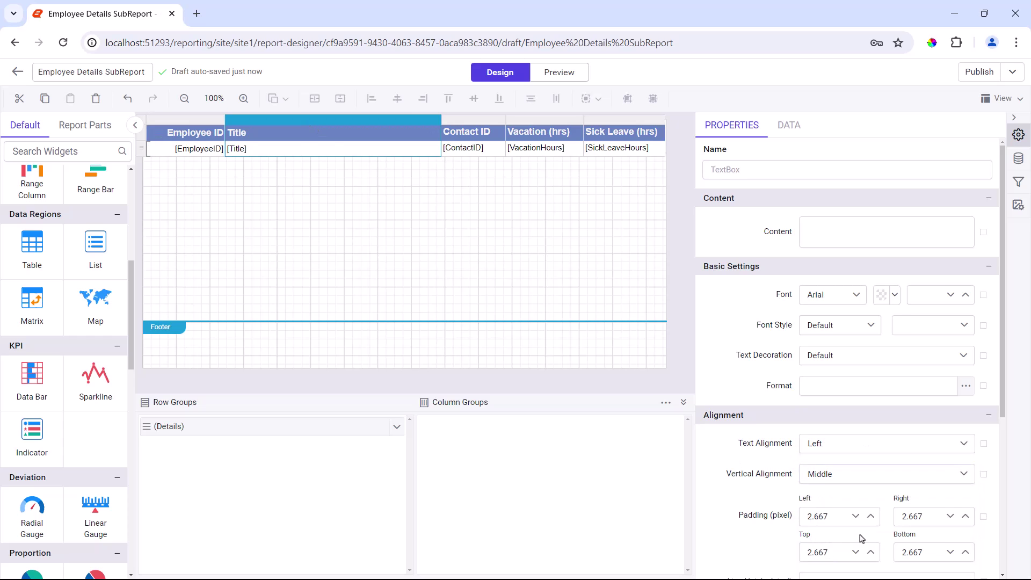
- Right-align the Contact ID and Vacation columns with vertically centered text
click(472, 119)
click(896, 445)
click(892, 529)
click(886, 474)
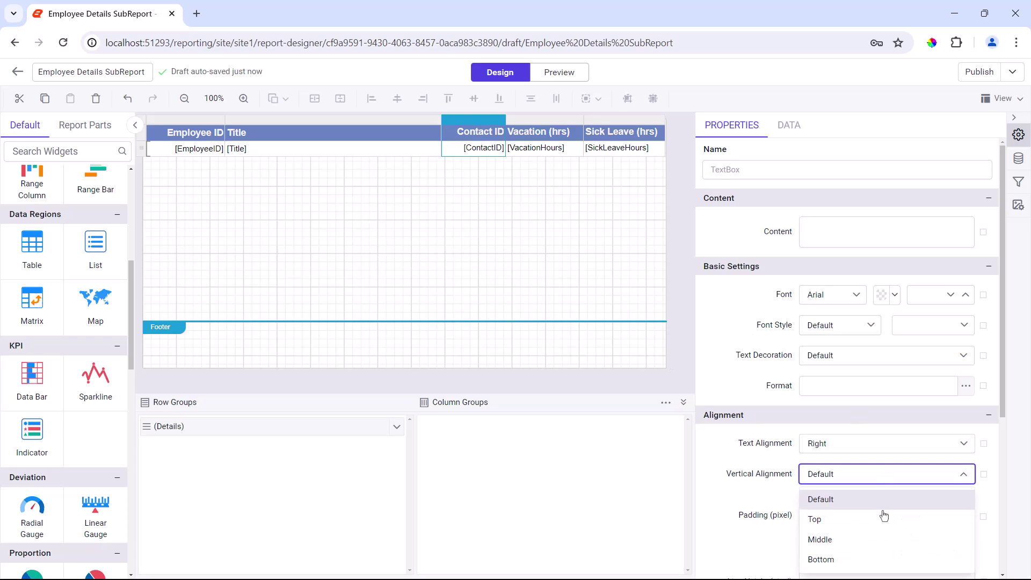
click(885, 541)
click(530, 121)
click(874, 444)
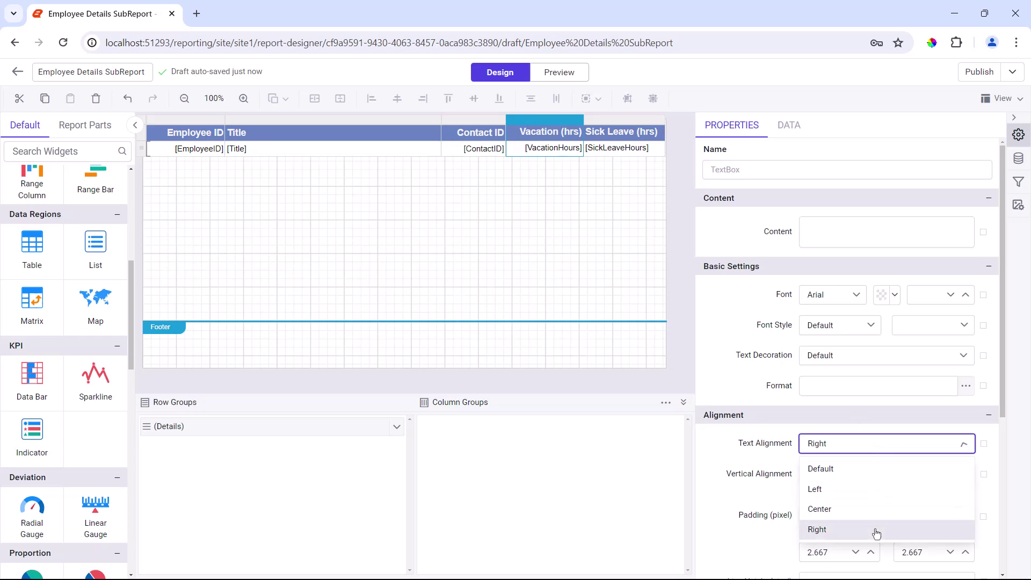
click(874, 529)
click(873, 474)
click(870, 539)
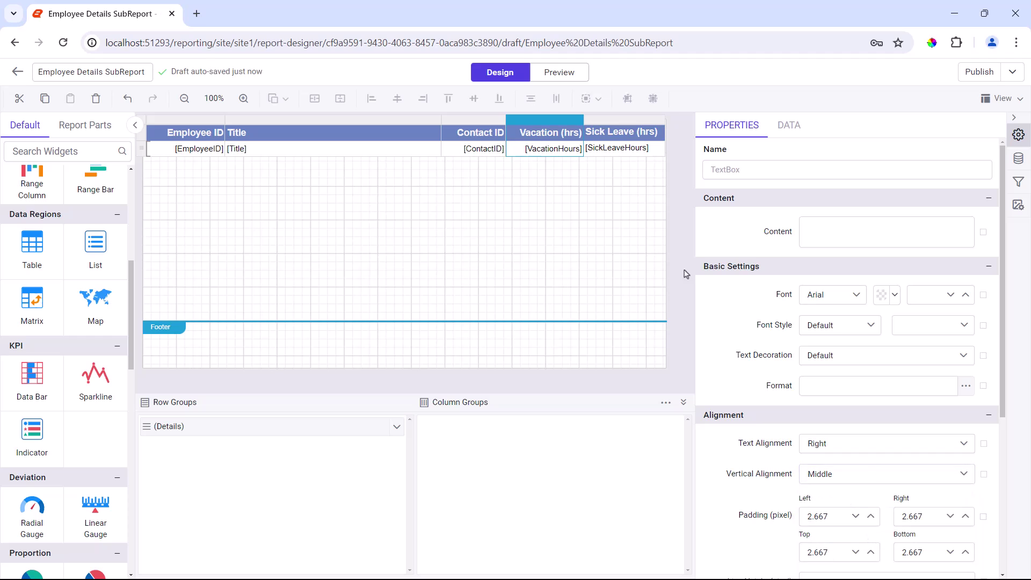
- Right-align and vertically center Sick Leave, then shrink the report body to the table
click(623, 119)
click(873, 444)
click(874, 529)
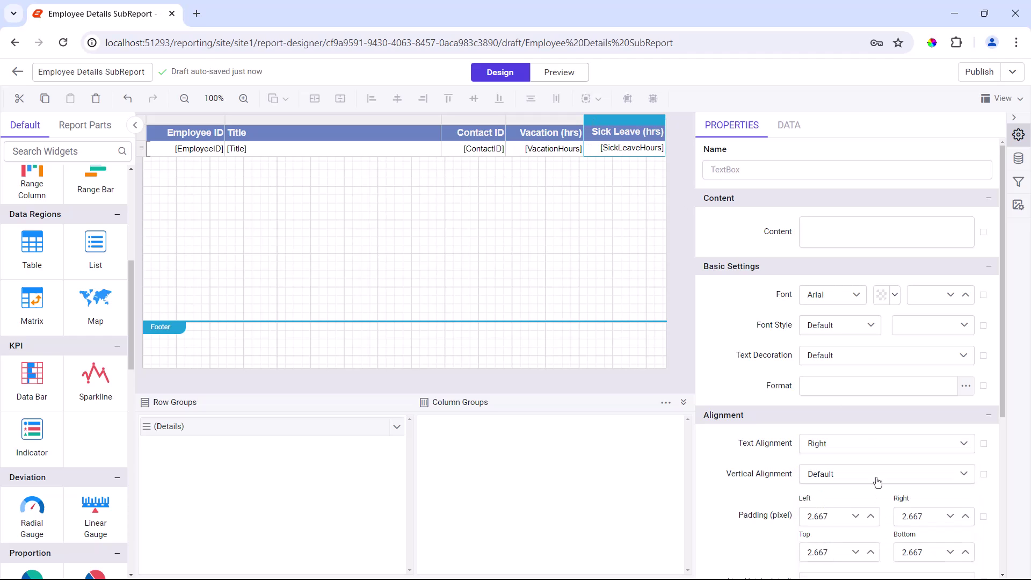
click(876, 475)
click(876, 539)
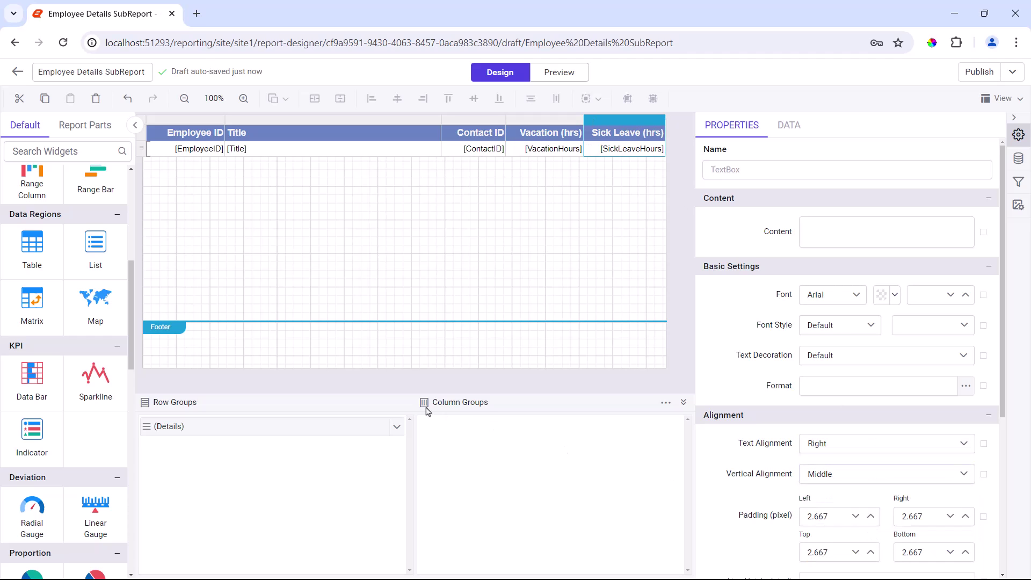
drag(181, 326, 174, 165)
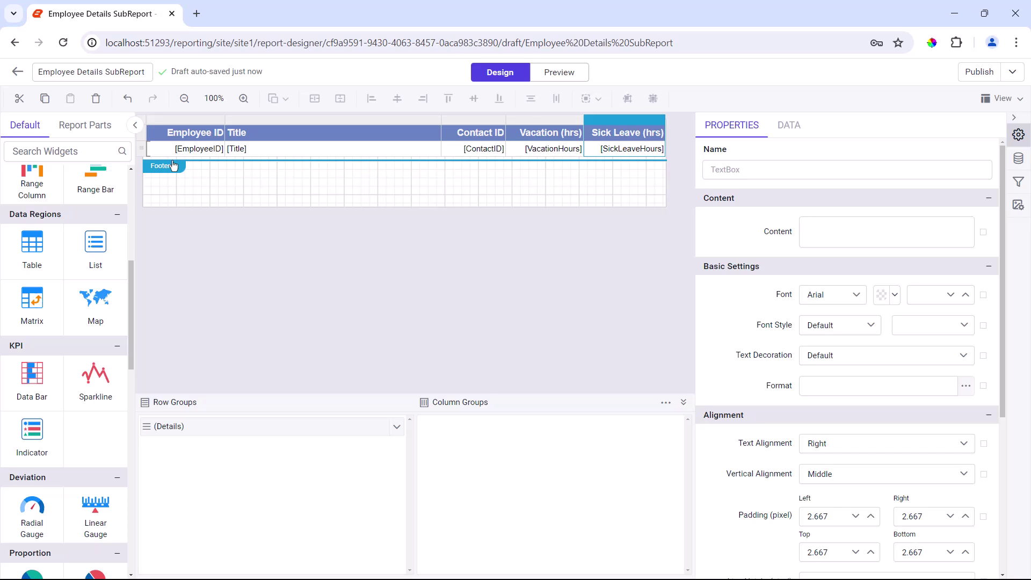
- Publish the report into the Sample Reports category
click(979, 75)
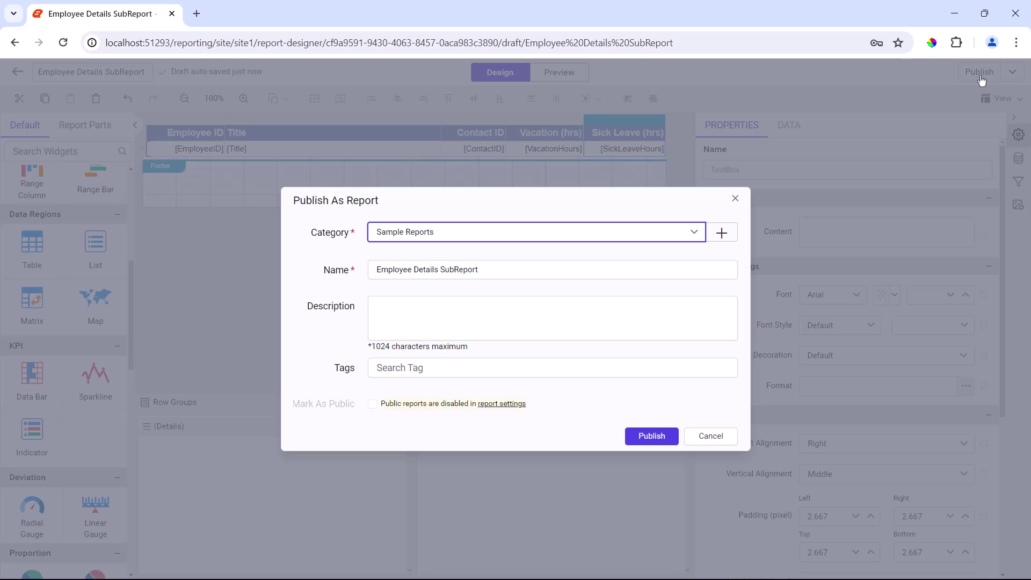
click(693, 231)
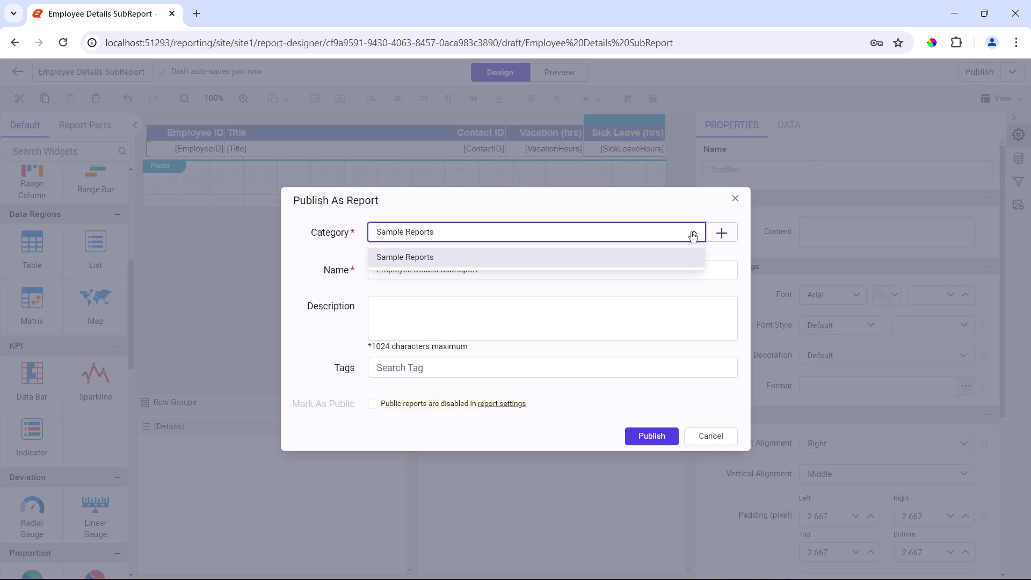
click(684, 260)
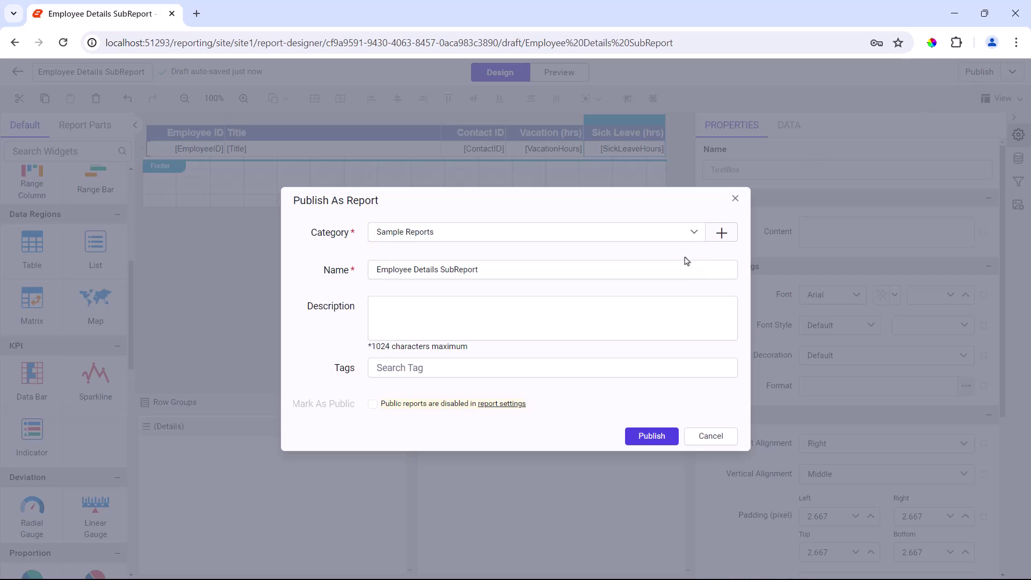
click(656, 435)
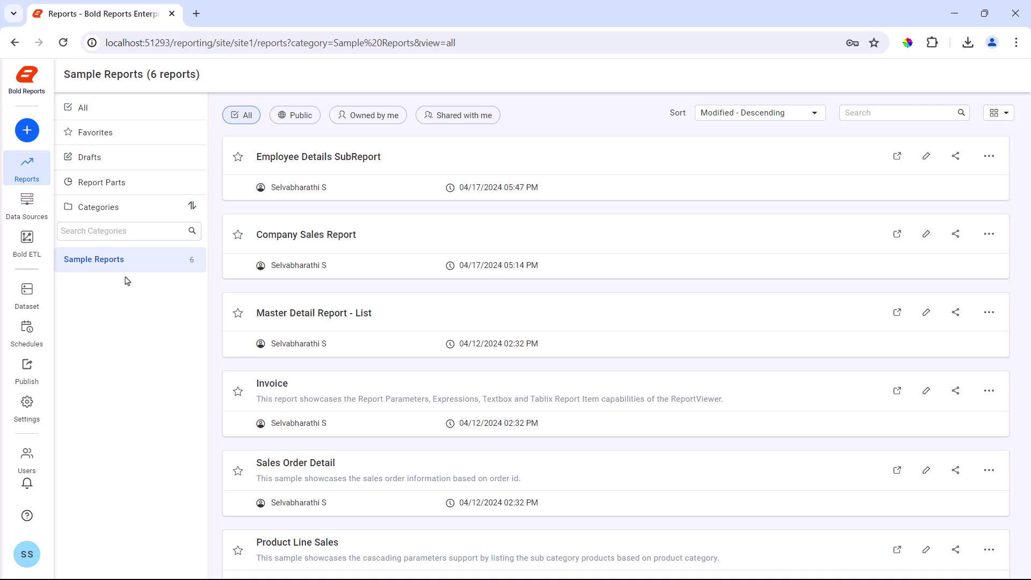
- Create a blank report named 'Master Detail Report - SubReport' and open it for design
click(27, 130)
click(28, 134)
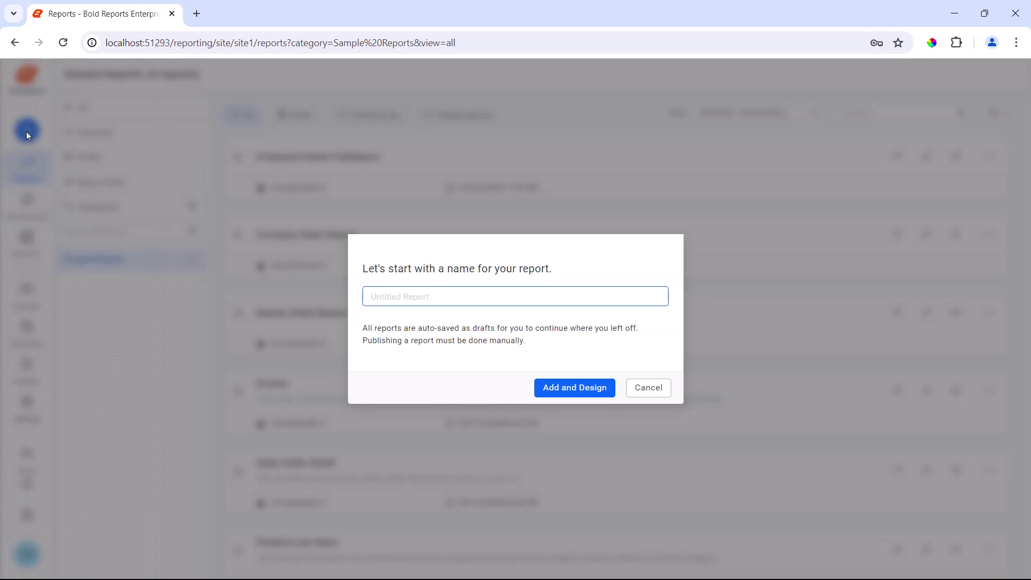
text(Master Detail Report - SubReport)
click(593, 389)
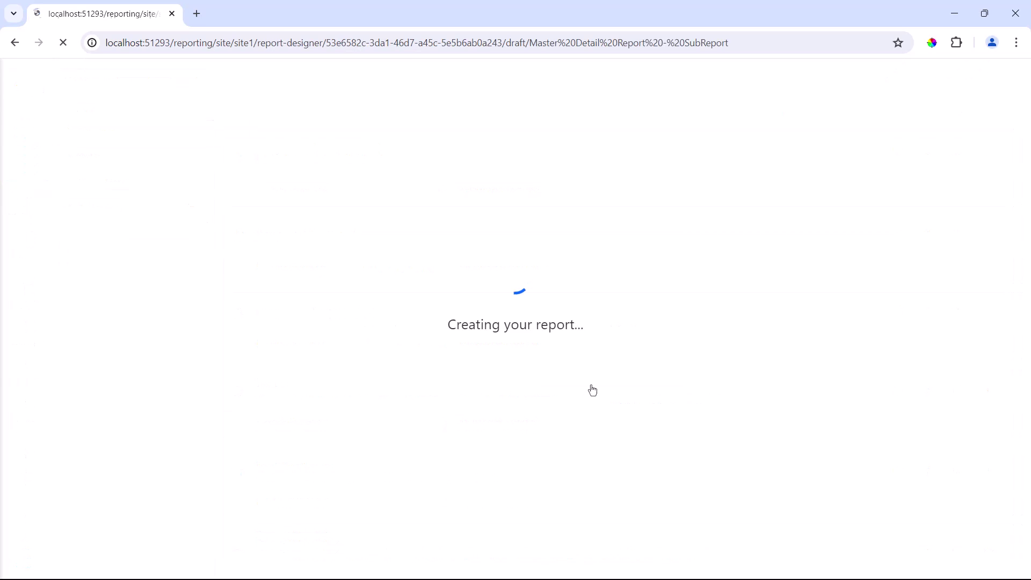
- Add a new Microsoft SQL data source named AdventureWorks
click(1017, 159)
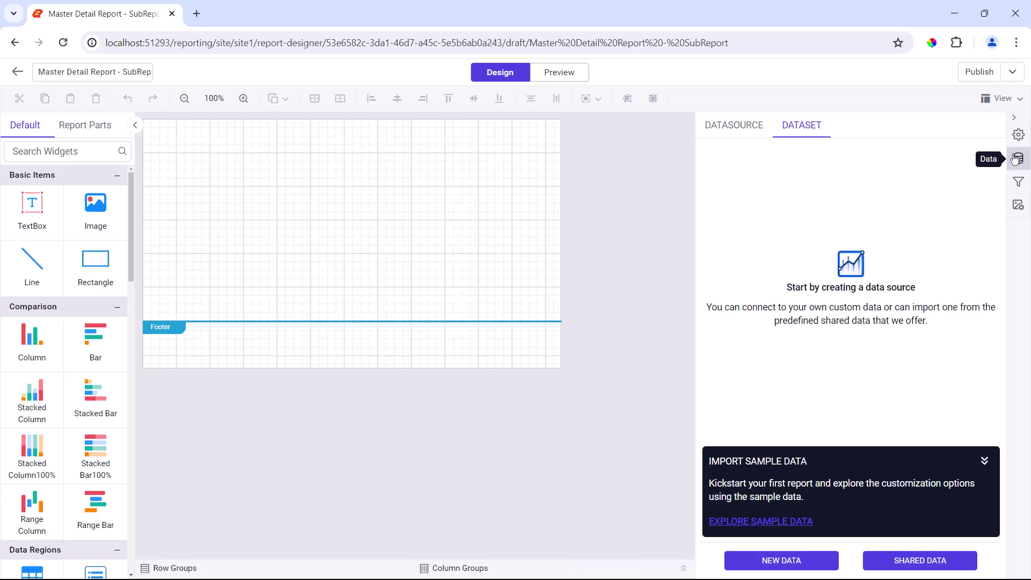
click(779, 560)
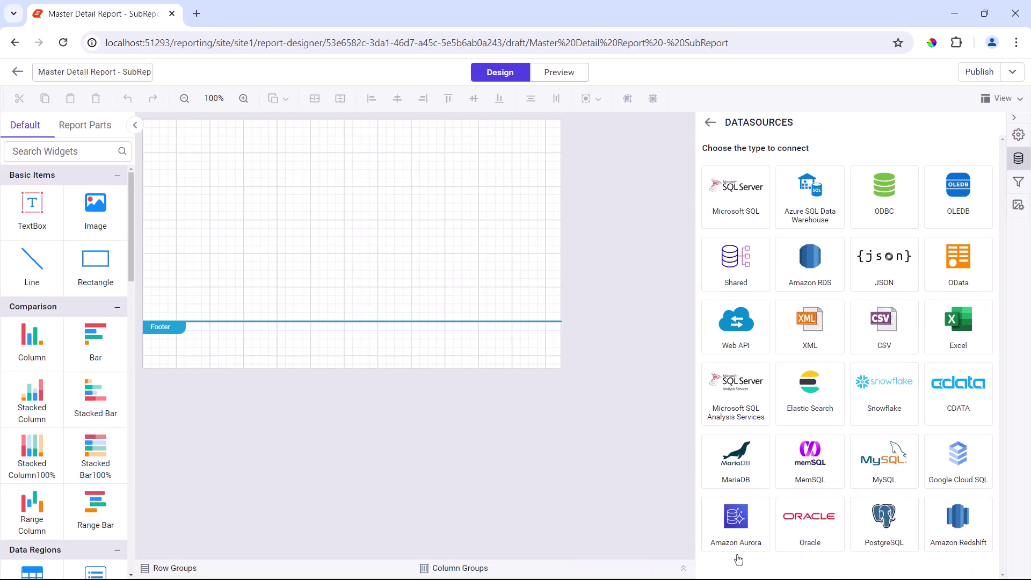
click(737, 200)
double_click(734, 161)
text(AdventureWorks)
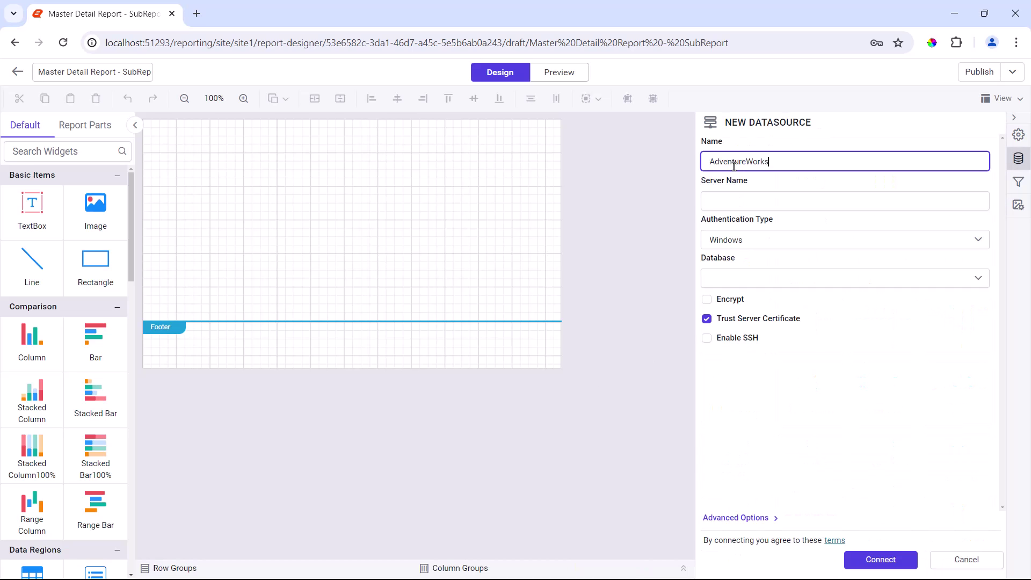
- Paste the connection string in Advanced Options, set Authentication to None, and connect
click(746, 519)
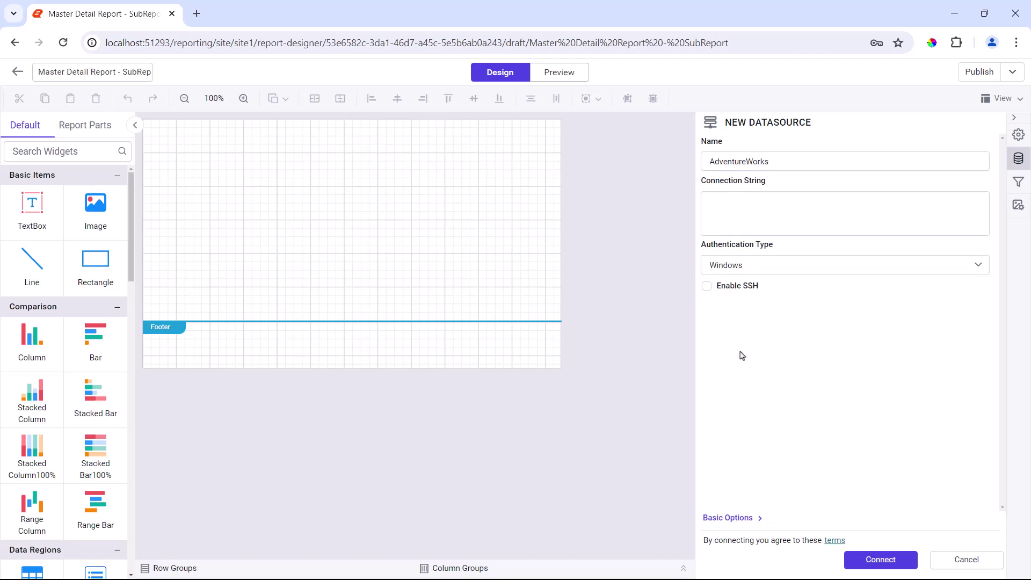
click(727, 208)
key(ctrl+v)
click(726, 266)
click(725, 348)
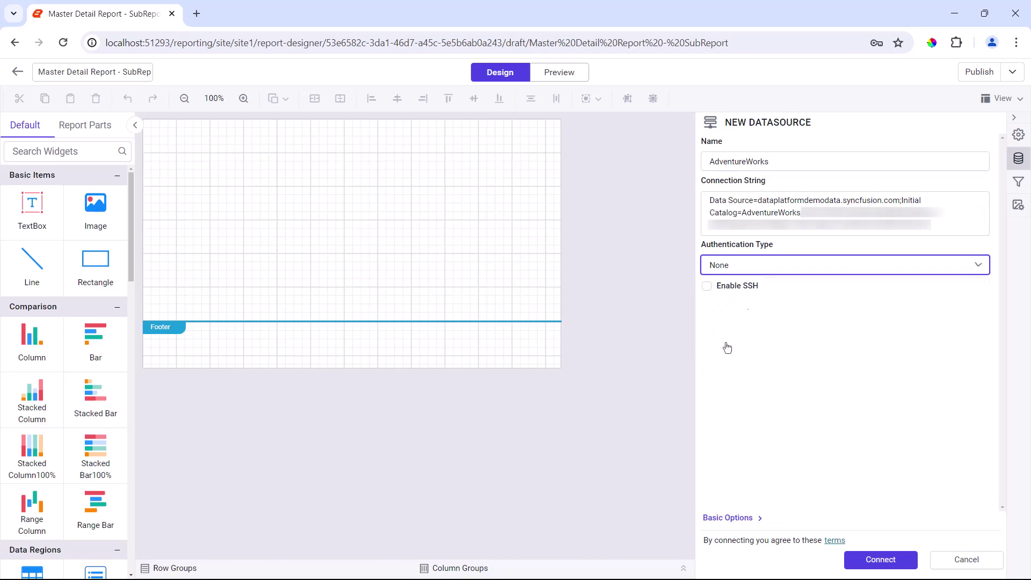
click(898, 560)
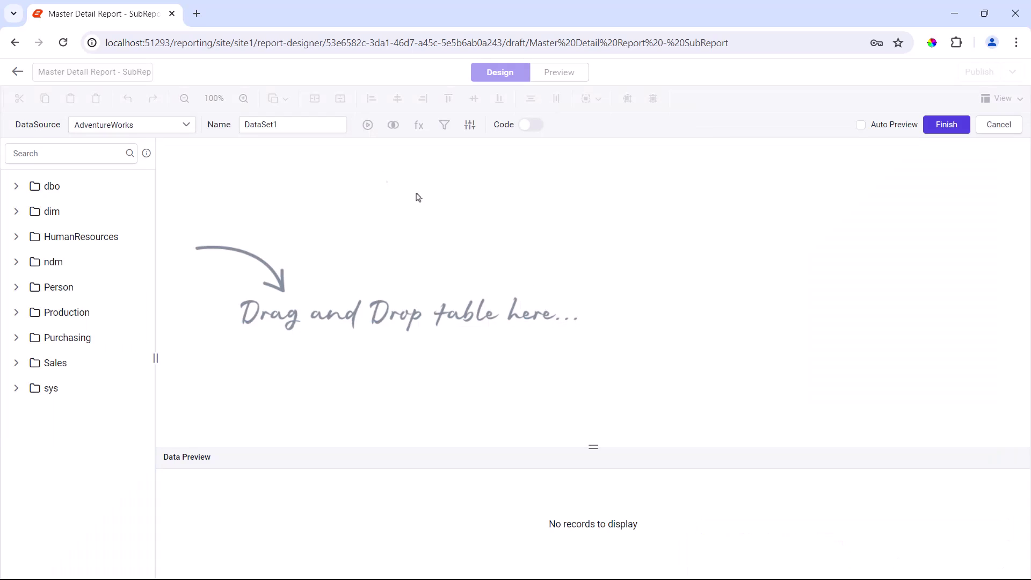
- Name the dataset EmployeeSummaryDataset and paste the SELECT for Name and GroupName from HumanResources.Department
double_click(311, 127)
text(EmployeeSummaryDataset)
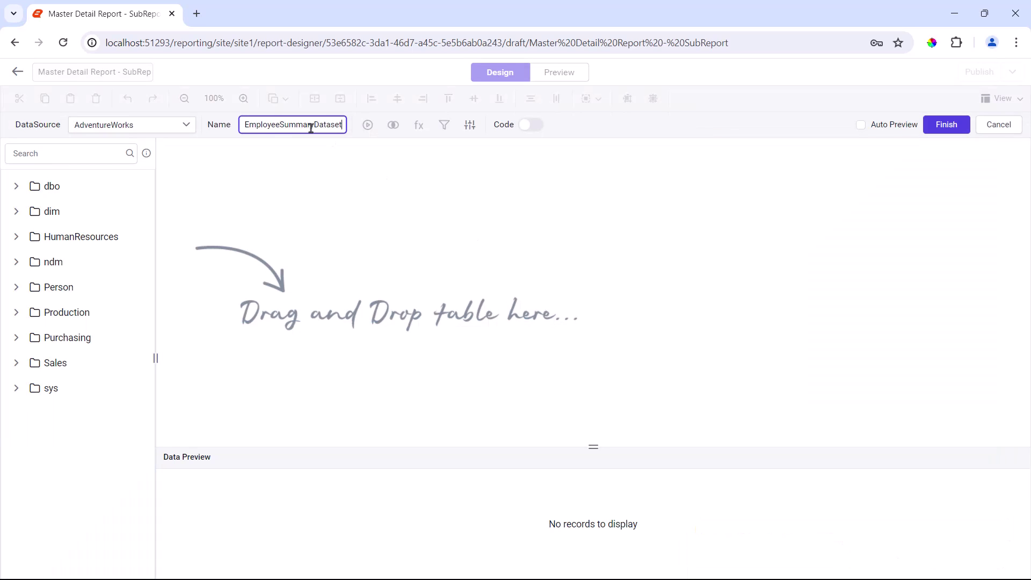
click(529, 124)
click(292, 200)
text(SELECT D.Name, D.GroupName FROM HumanResources.Department D)
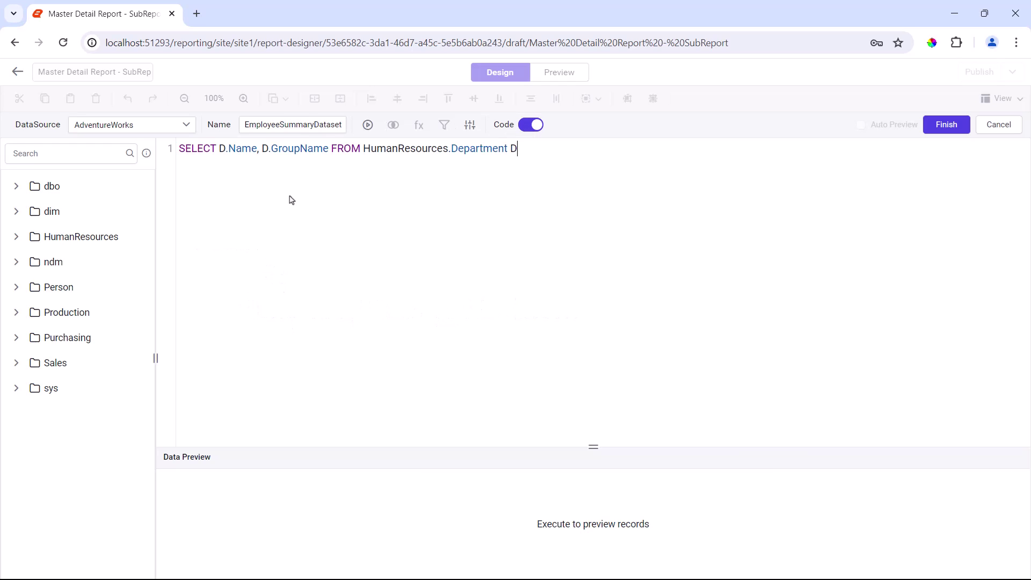
click(943, 125)
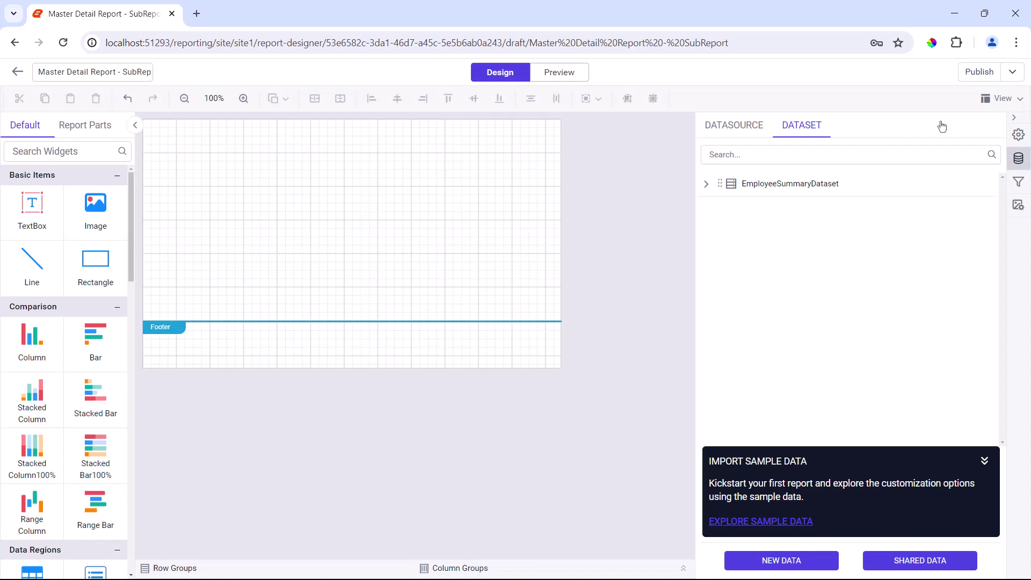
- Show the page header and fill it with a 798×56 dark grey rectangle
click(1001, 99)
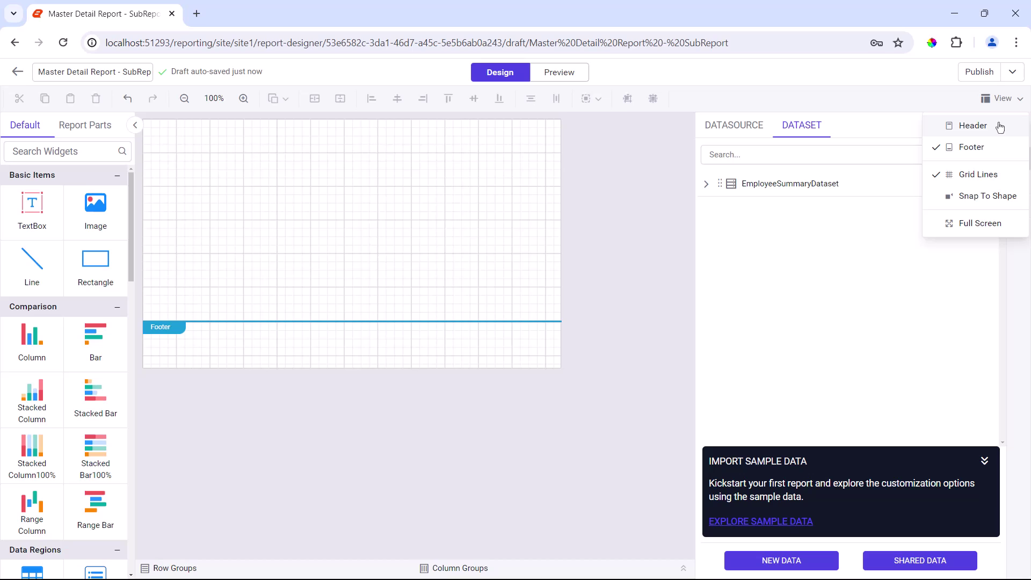
click(1000, 127)
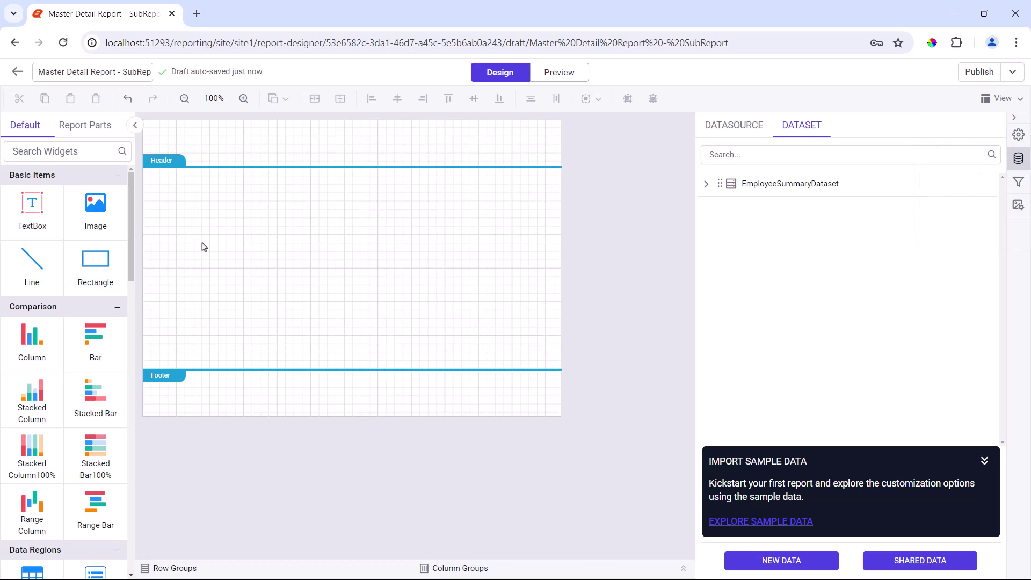
drag(95, 259, 146, 127)
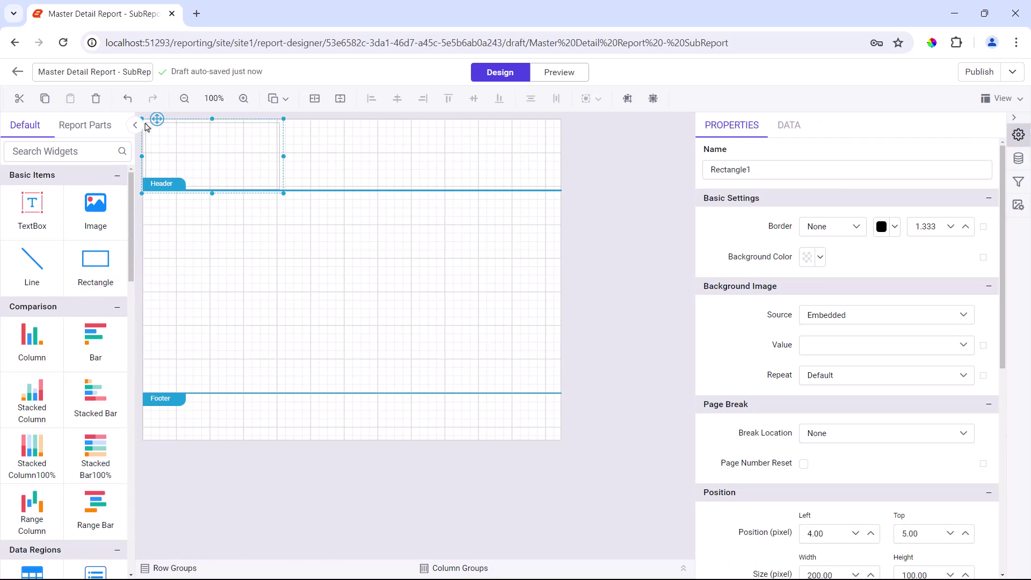
drag(283, 156, 683, 156)
drag(413, 193, 411, 166)
drag(173, 189, 173, 171)
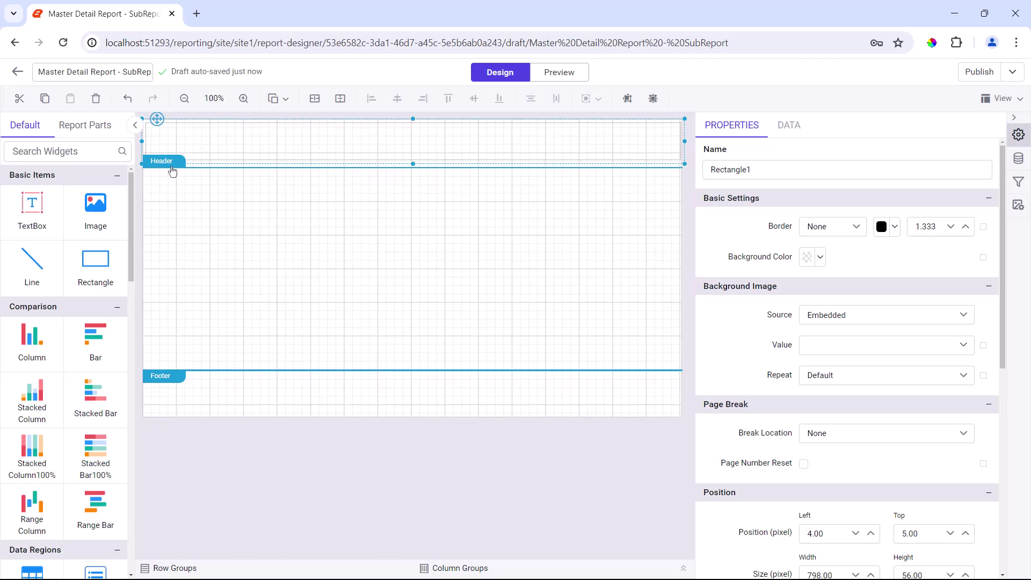
click(813, 253)
click(807, 424)
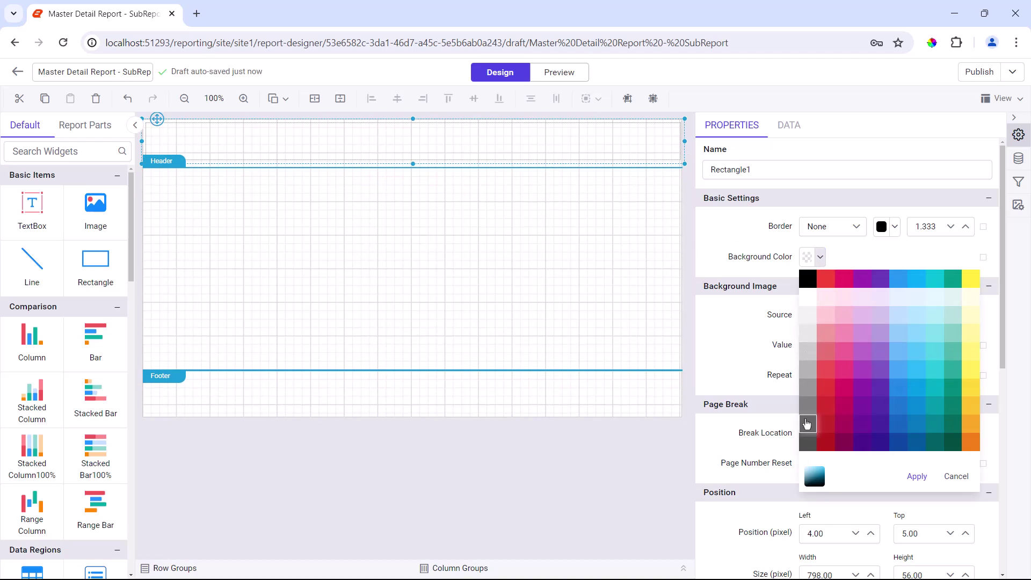
click(915, 476)
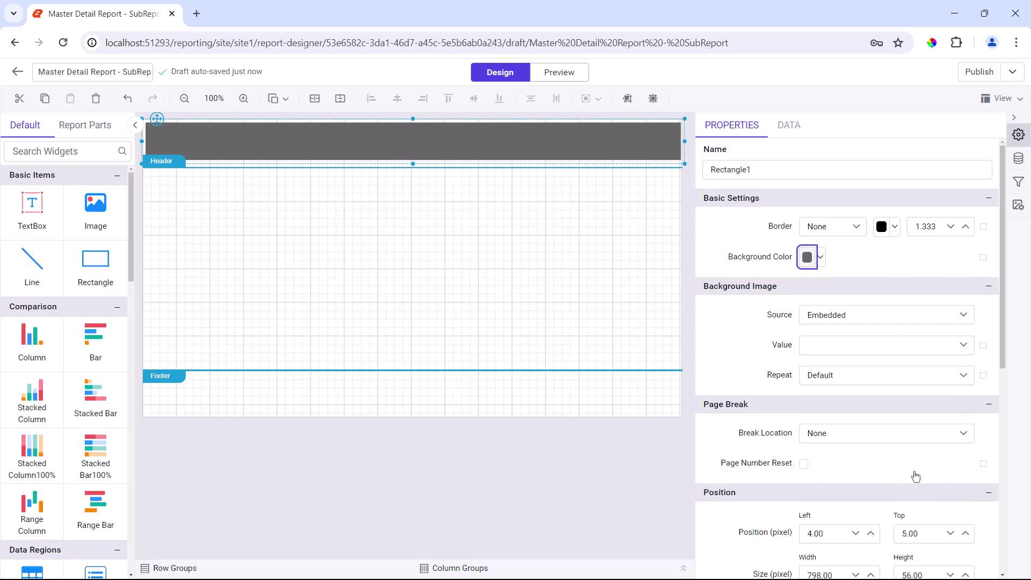
- Add a text box reading 'Employee Details' at the header's left and widen it
drag(32, 206, 149, 129)
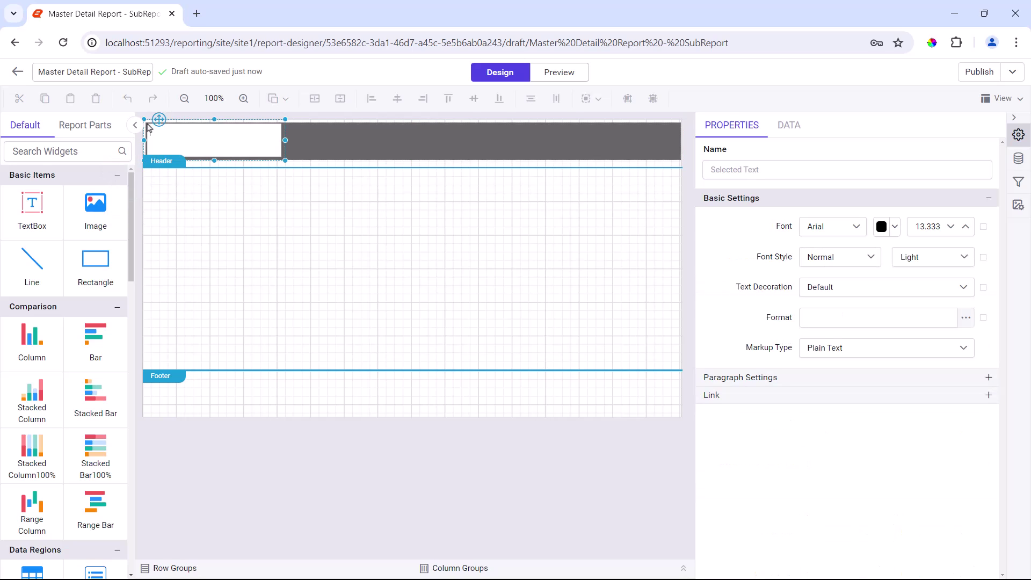
text(Employee Details)
drag(285, 140, 380, 139)
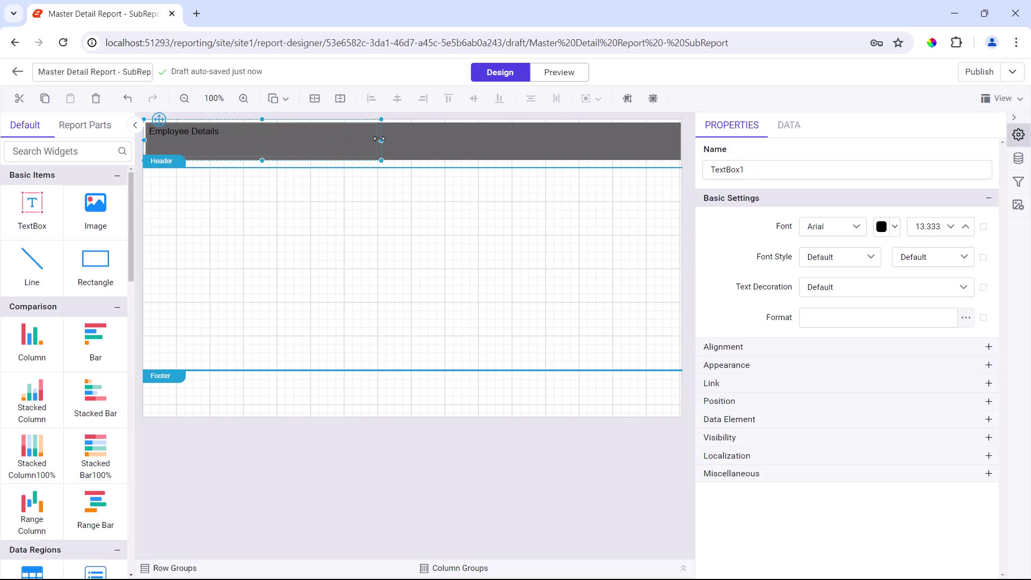
- Format the title white, 20 pt, bold, with Middle vertical alignment
click(894, 226)
click(968, 444)
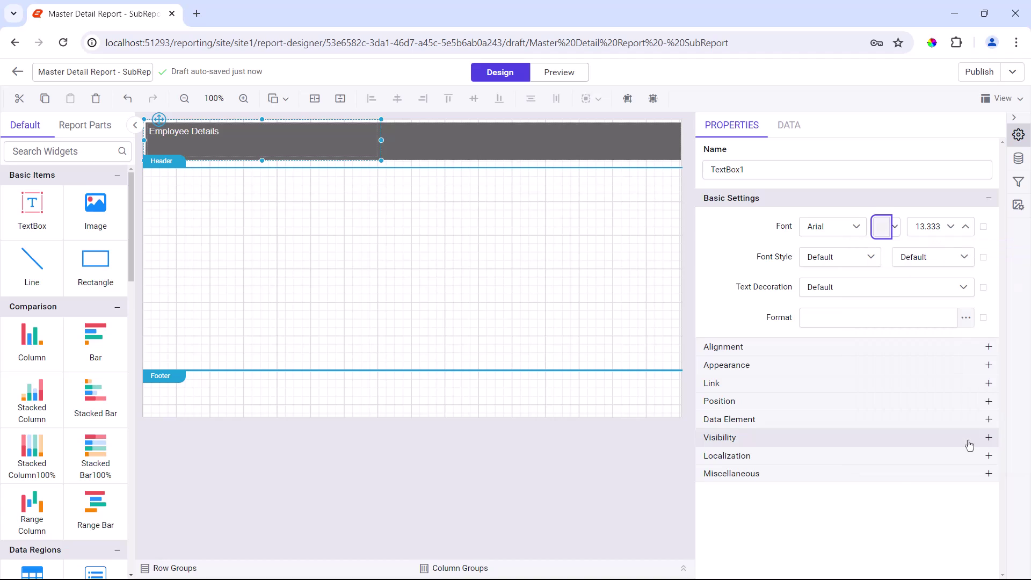
click(932, 226)
text(20)
key(Return)
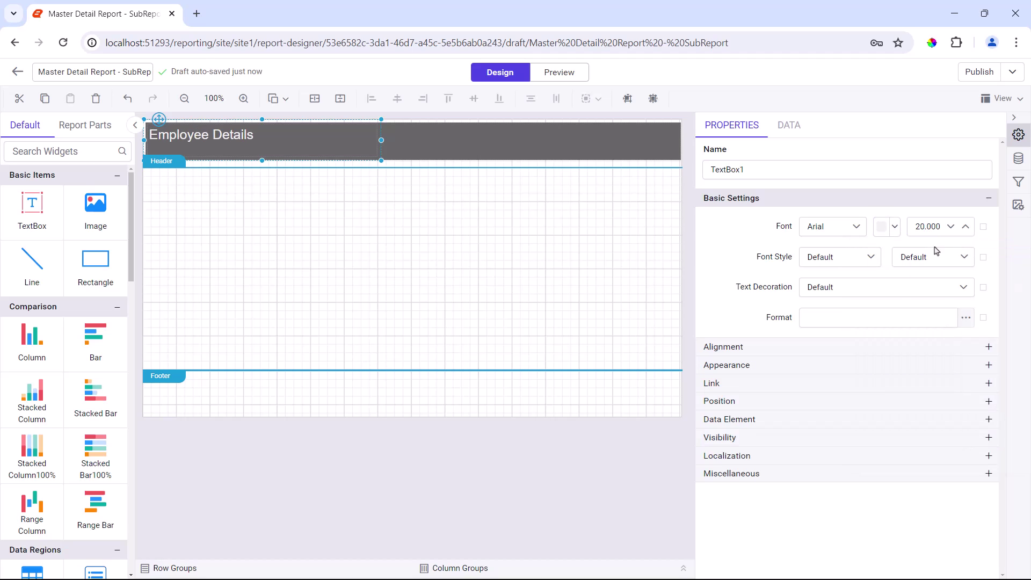
click(936, 256)
scroll(937, 320, down, 2)
click(937, 320)
click(939, 346)
click(941, 407)
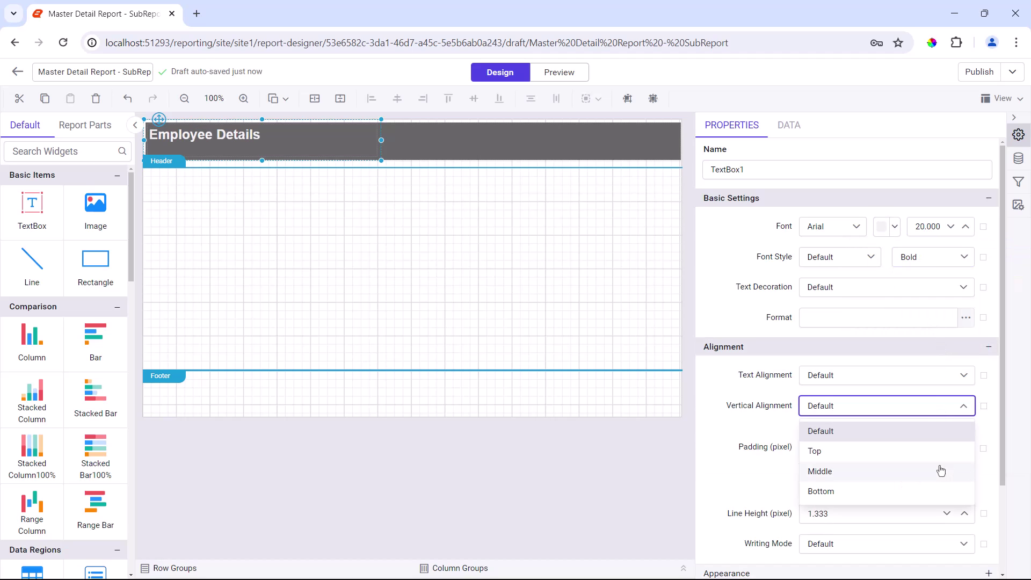
click(941, 471)
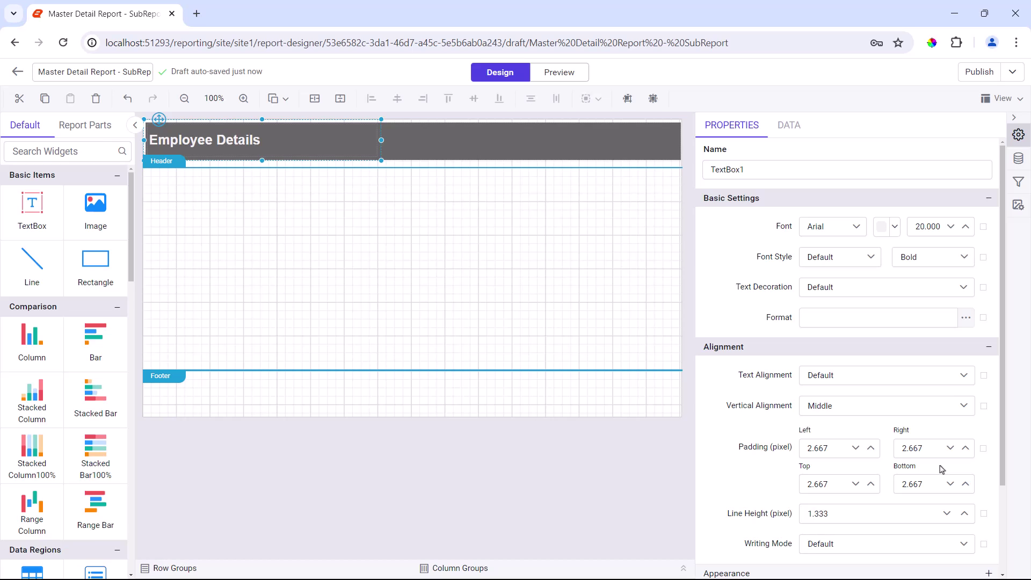
- Insert a table into the body and delete its middle column and second row
scroll(65, 322, down, 6)
drag(33, 242, 145, 173)
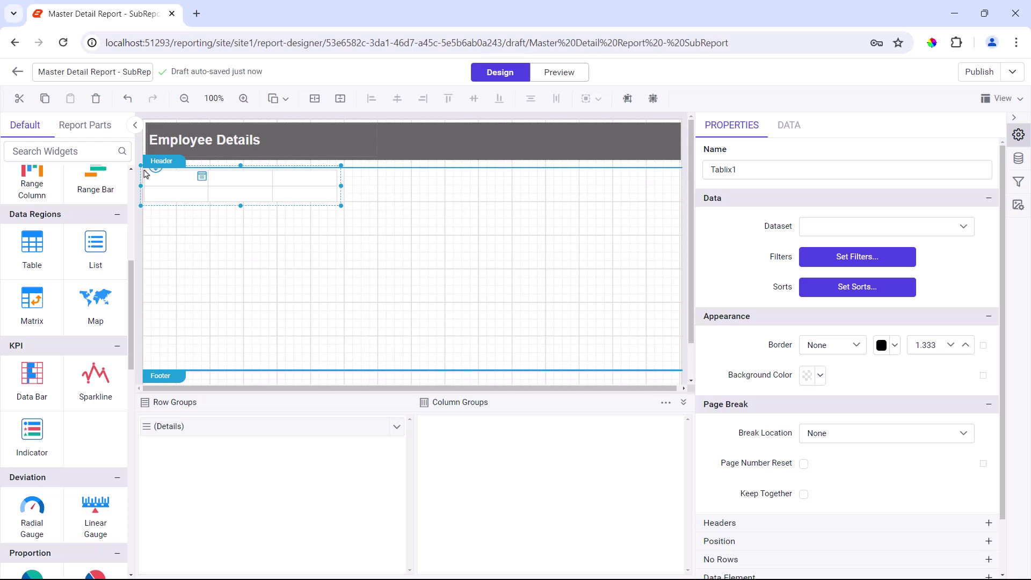
click(242, 174)
click(242, 165)
click(265, 198)
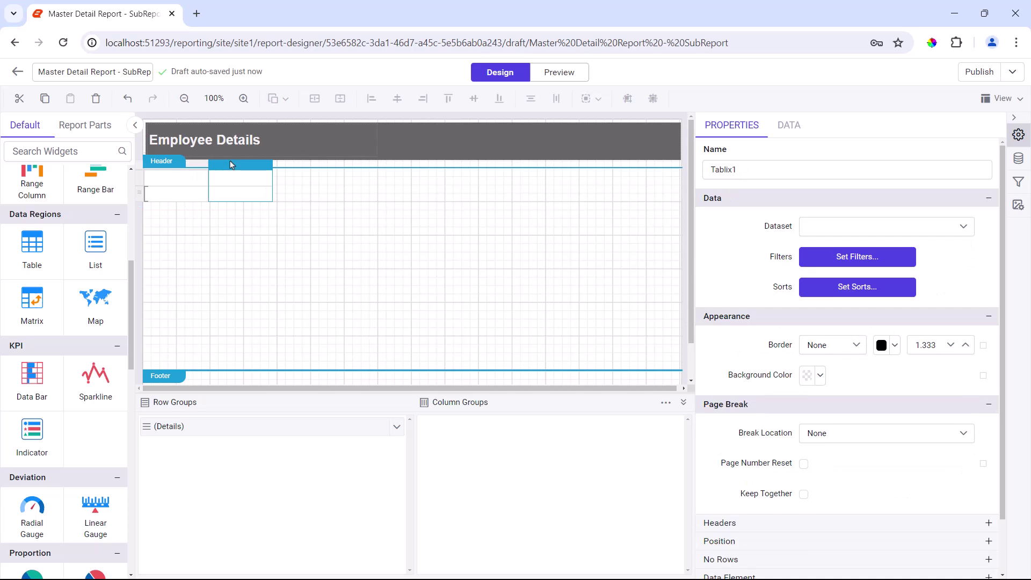
click(140, 192)
click(185, 215)
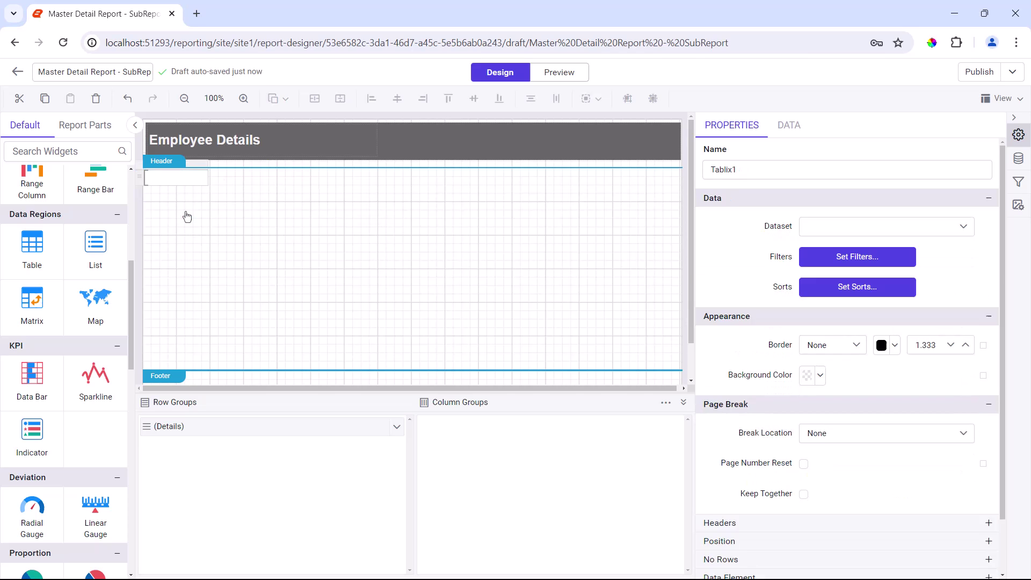
- Stretch the one-cell table across the page and bind it to EmployeeSummaryDataset
drag(209, 178, 680, 180)
click(964, 227)
click(964, 256)
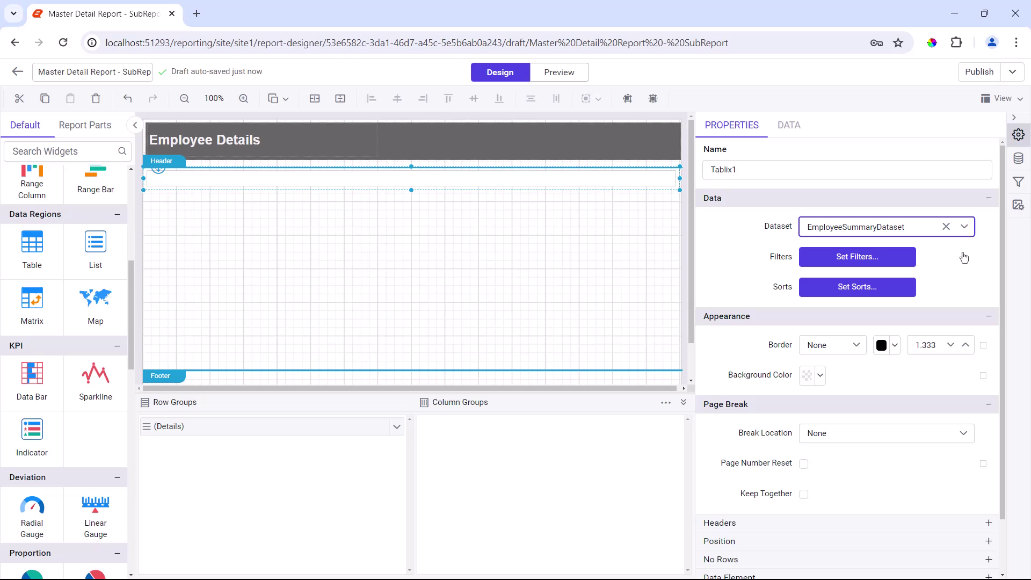
- Add a Group by Name condition to the table's (Details) row group
click(405, 181)
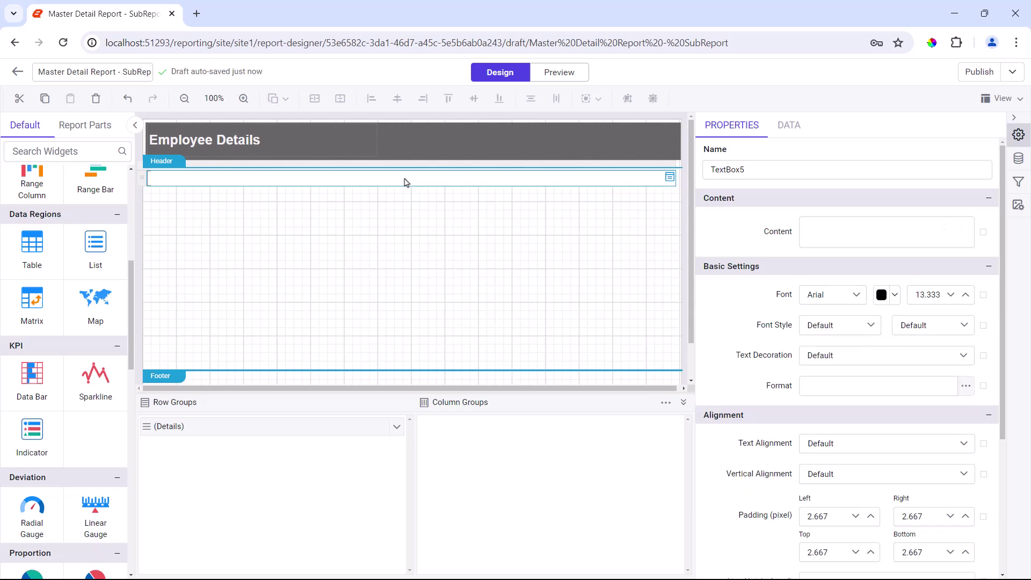
click(312, 426)
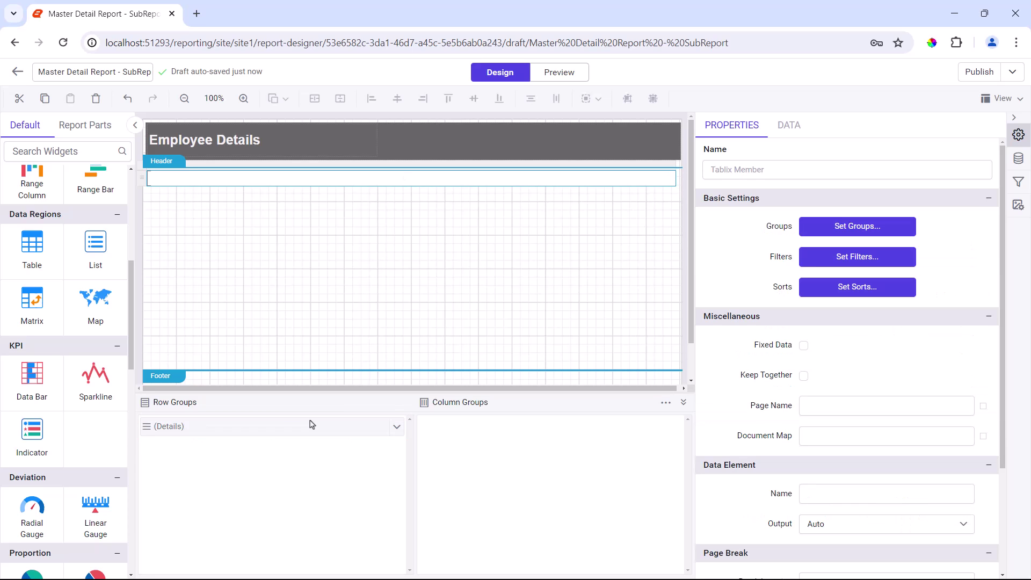
click(833, 225)
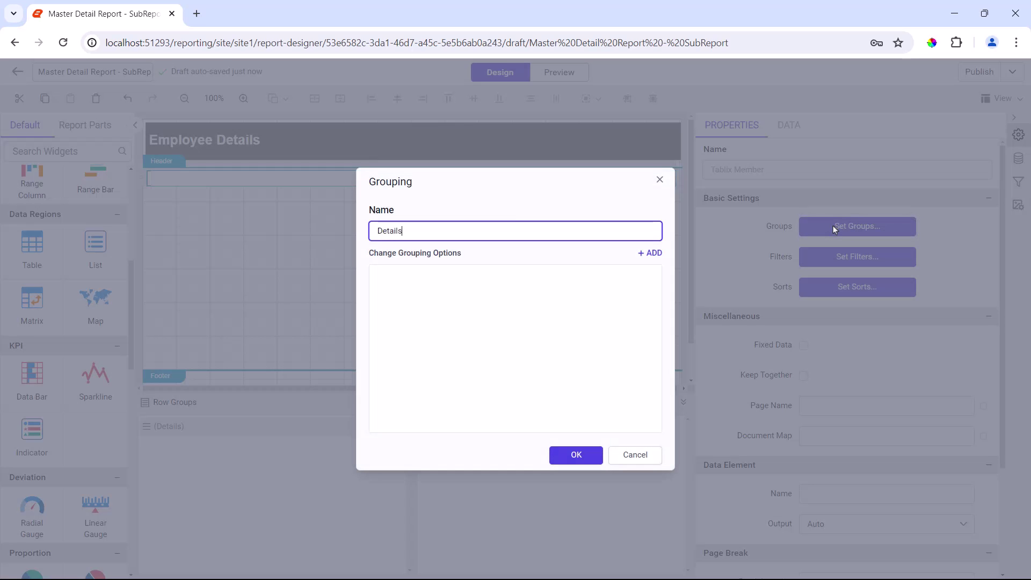
click(650, 253)
click(579, 284)
click(573, 342)
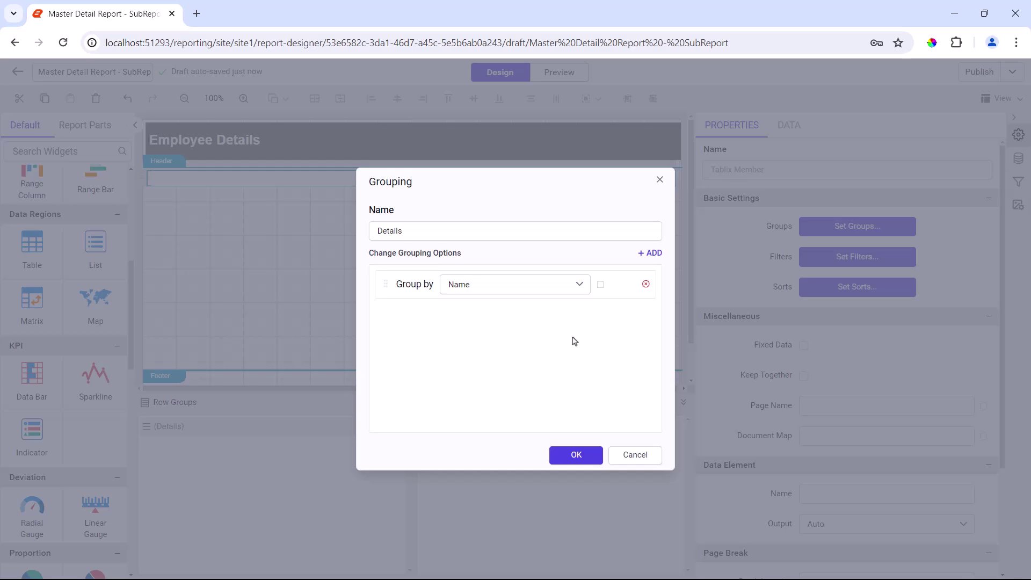
click(575, 454)
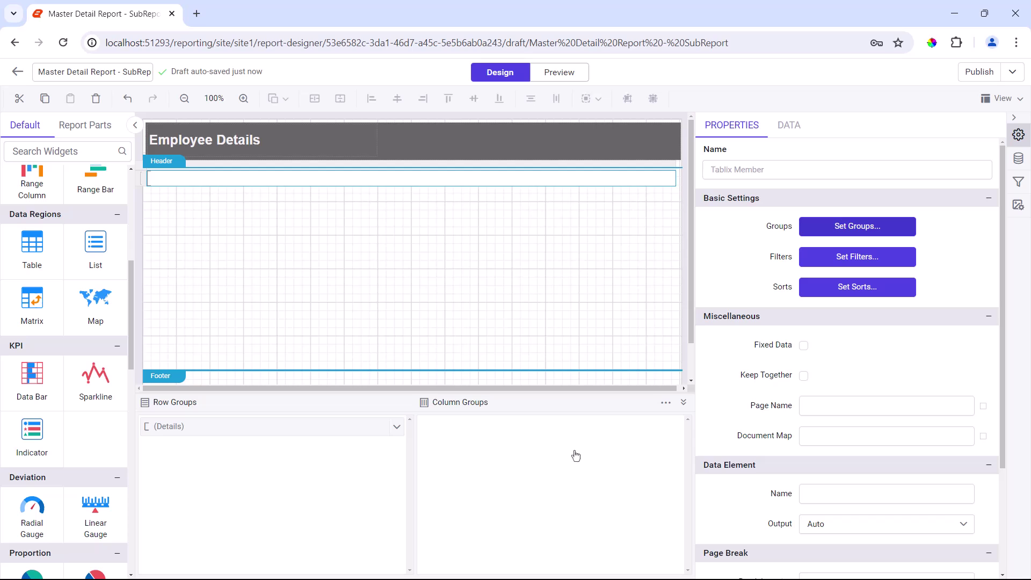
- Fill the table cell with [Name] and insert a row below it inside the group
click(669, 179)
click(693, 226)
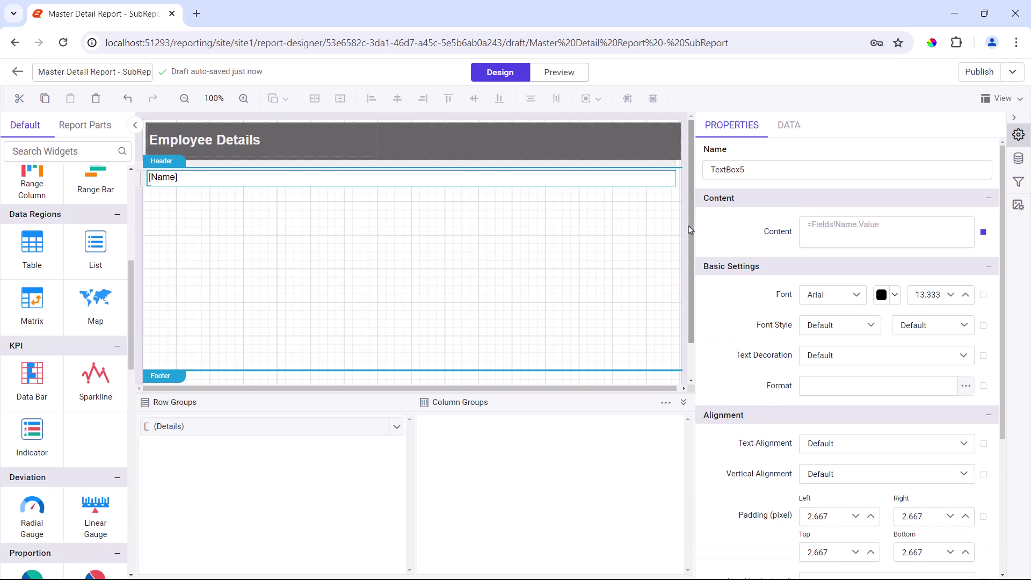
right_click(587, 181)
mouse_move(661, 312)
click(707, 336)
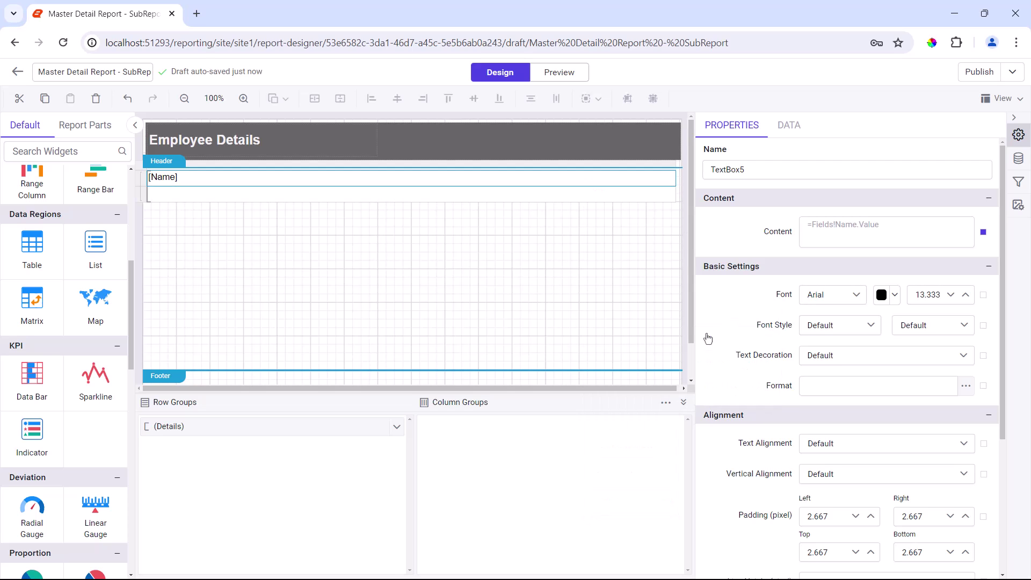
- Fill the new row with [GroupName] and insert an empty row below it
click(670, 195)
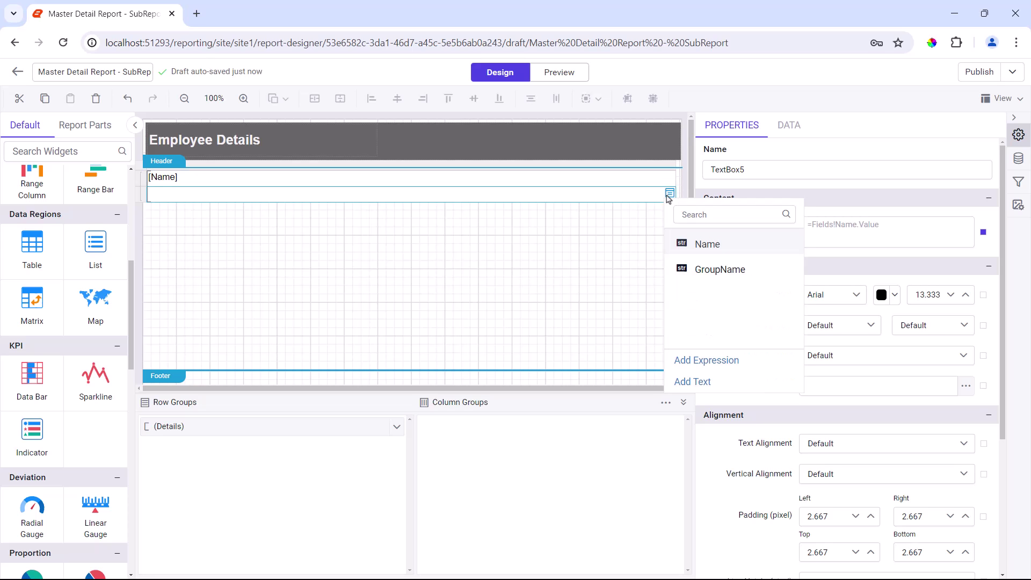
click(698, 270)
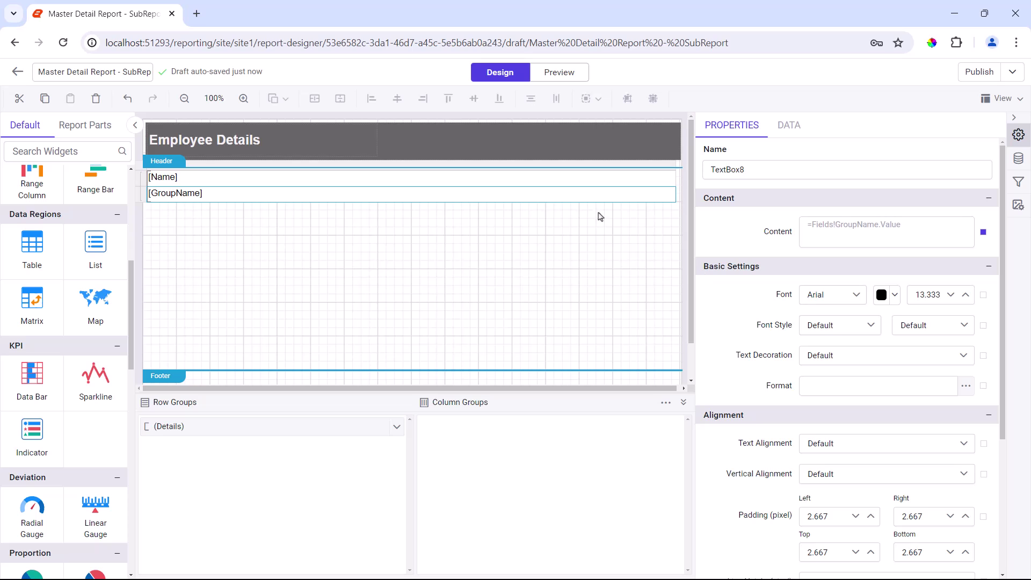
right_click(578, 198)
mouse_move(657, 328)
click(700, 353)
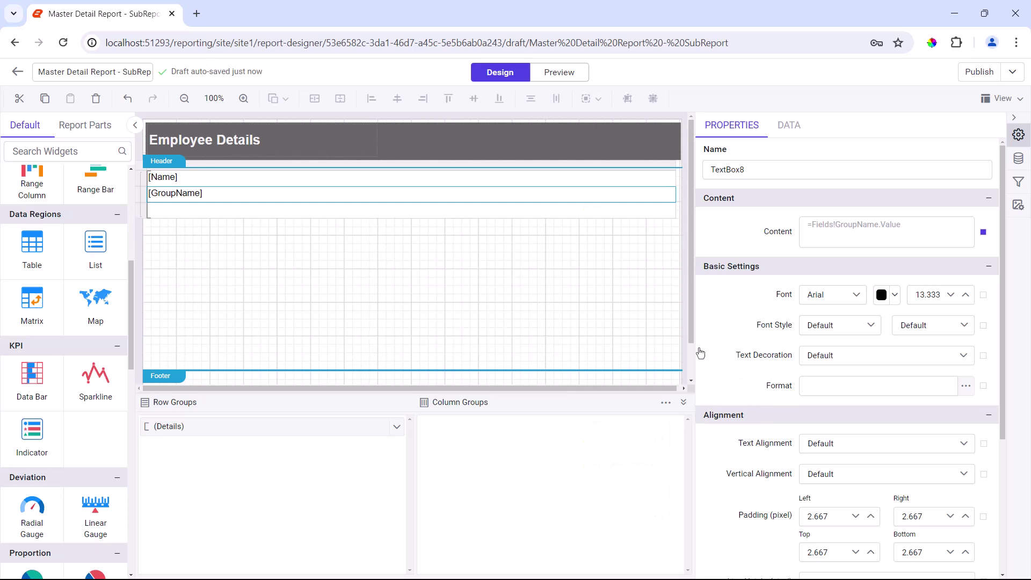
- Place a SubReport item in the new empty row
click(432, 214)
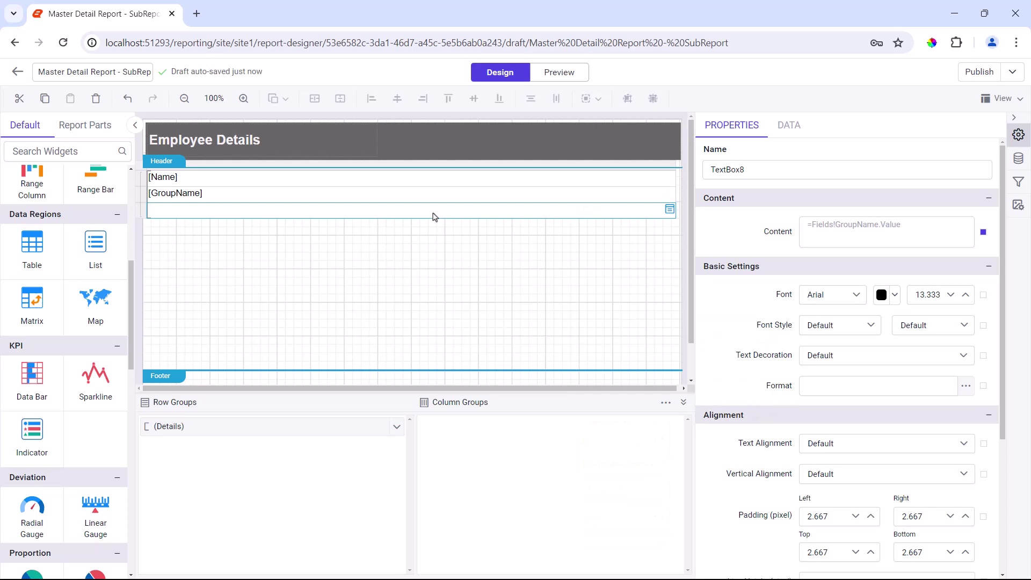
right_click(433, 216)
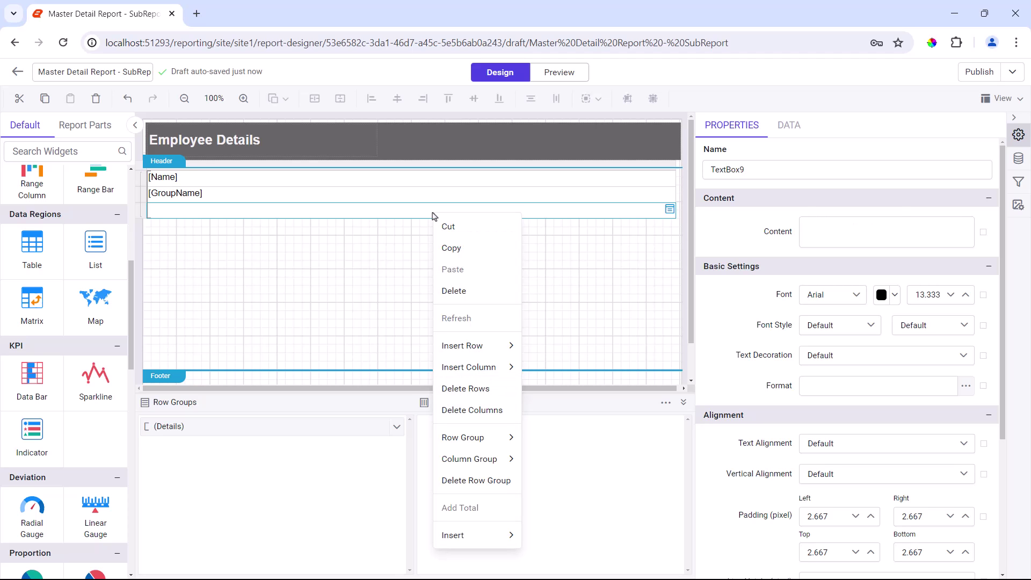
mouse_move(454, 534)
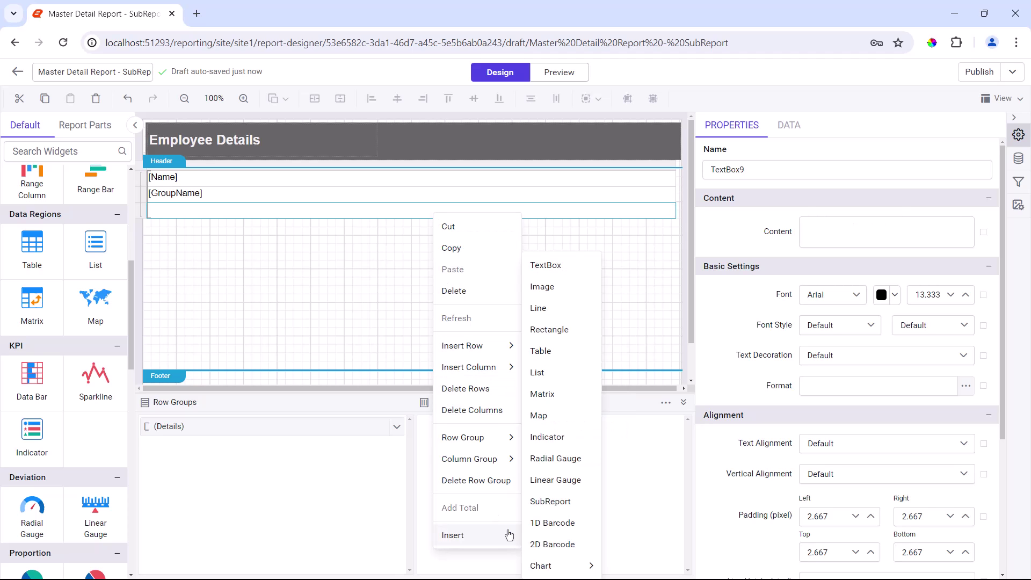
click(539, 503)
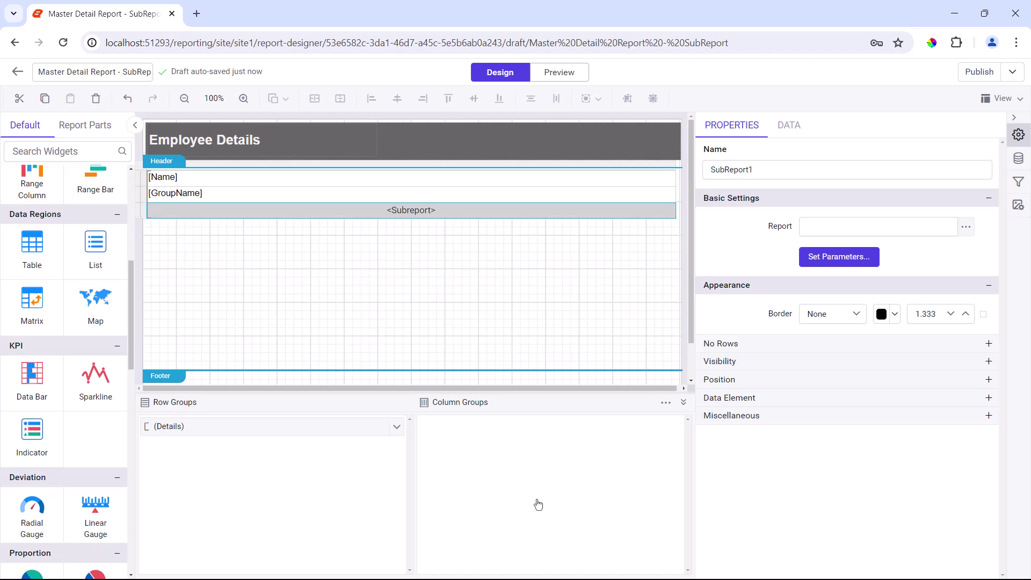
- Set SubReport1's report to Employee Details SubReport in the Sample Reports folder
click(965, 227)
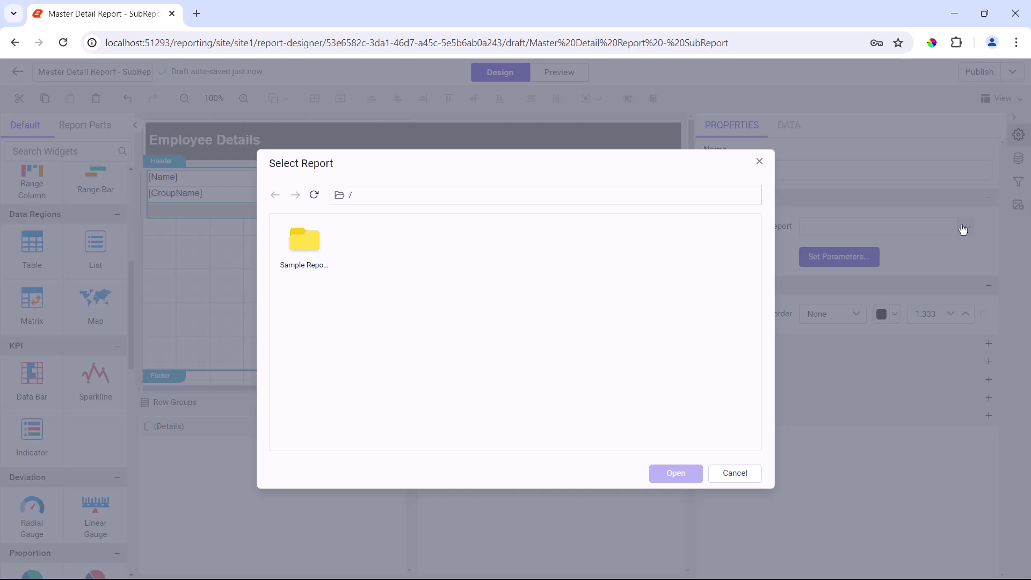
double_click(305, 240)
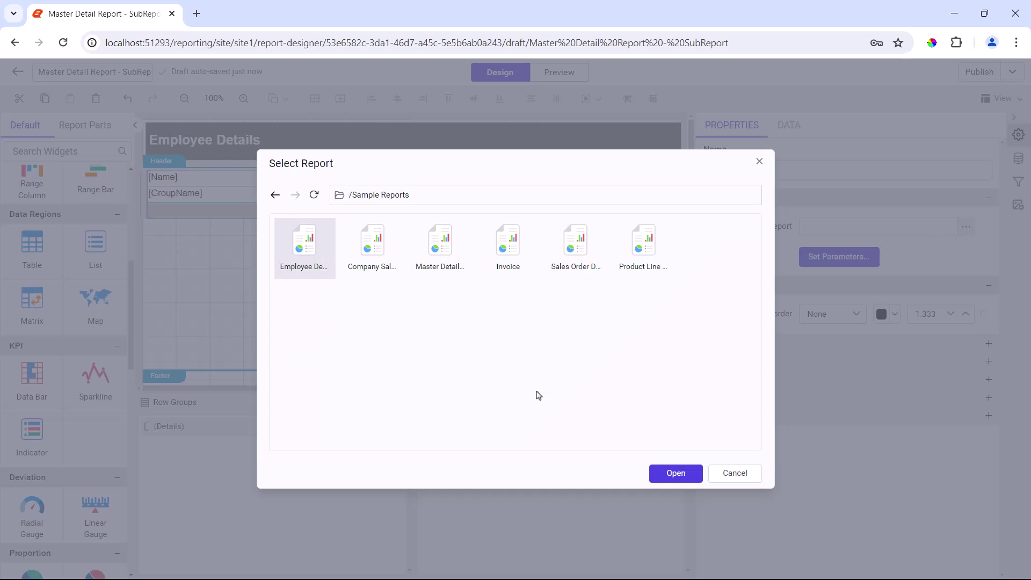
click(676, 474)
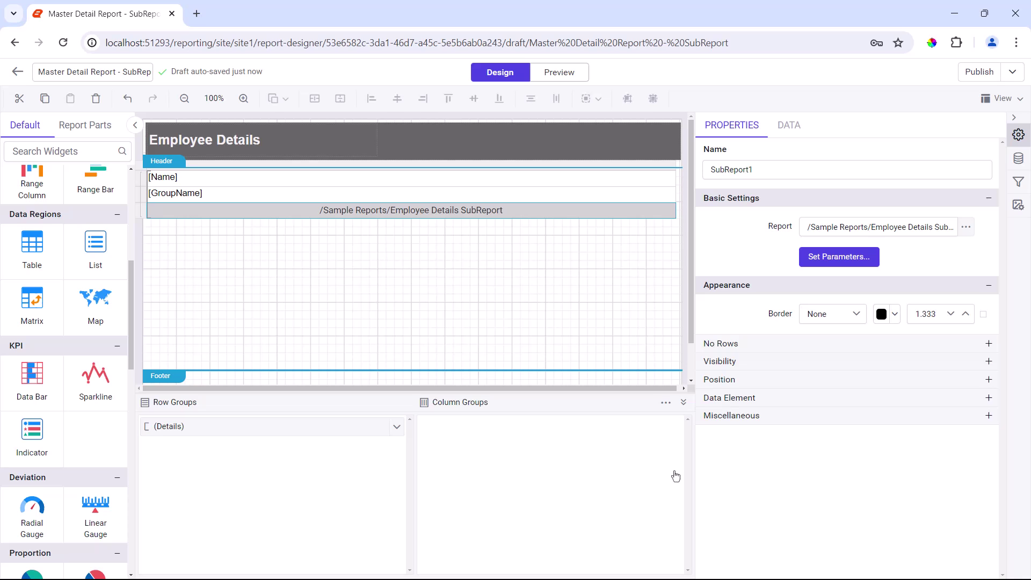
- Link the DepartmentName parameter to the expression =Fields!Name.Value
click(808, 259)
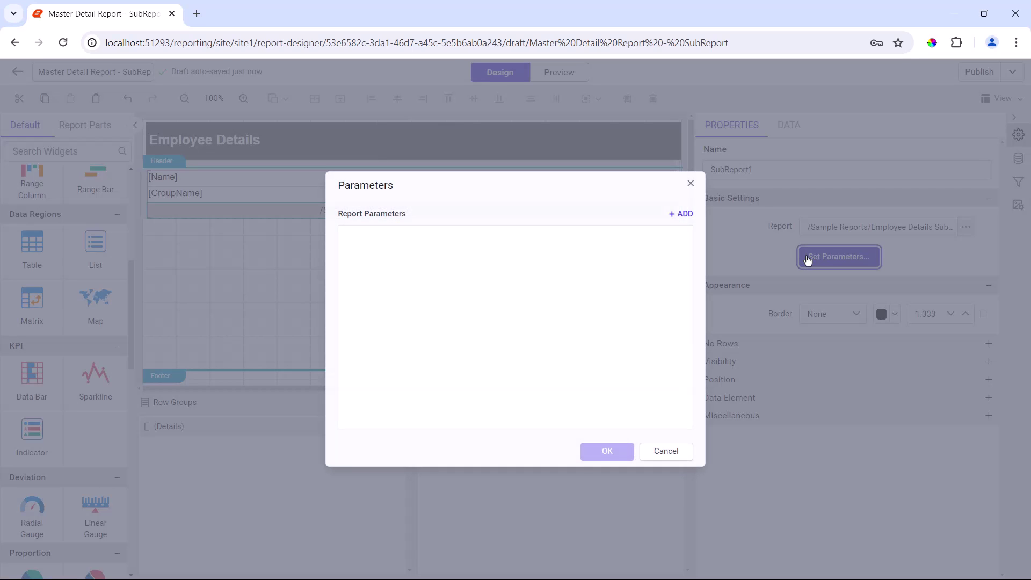
click(680, 214)
click(480, 245)
click(476, 275)
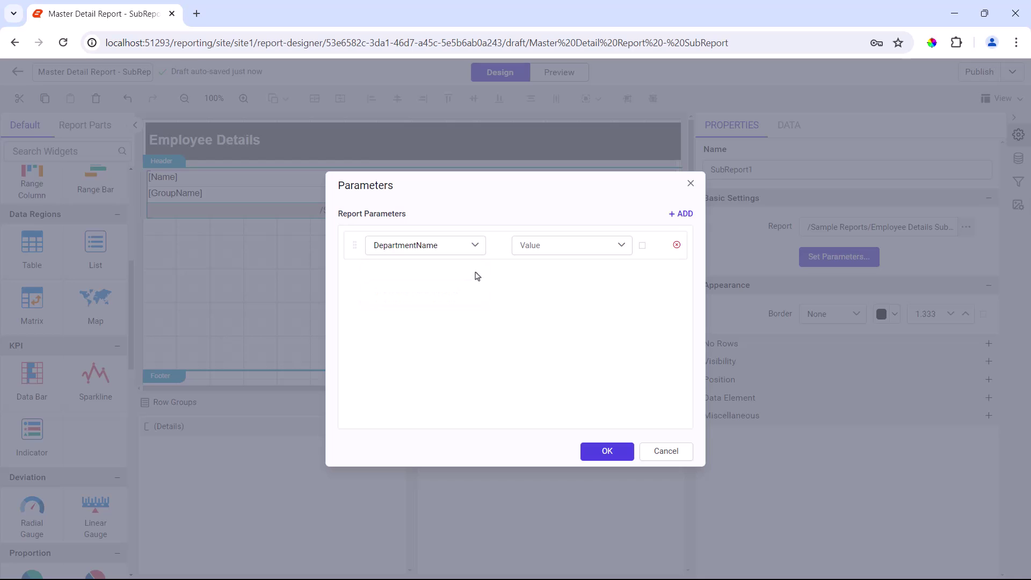
click(621, 248)
click(593, 288)
click(566, 301)
click(550, 344)
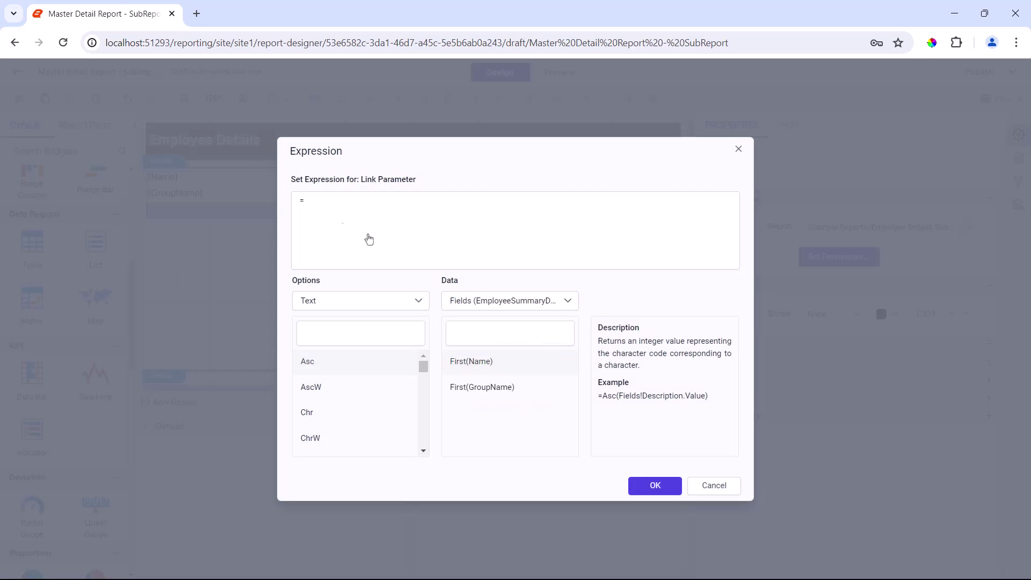
click(369, 239)
text(Fields!Name.Value)
click(655, 486)
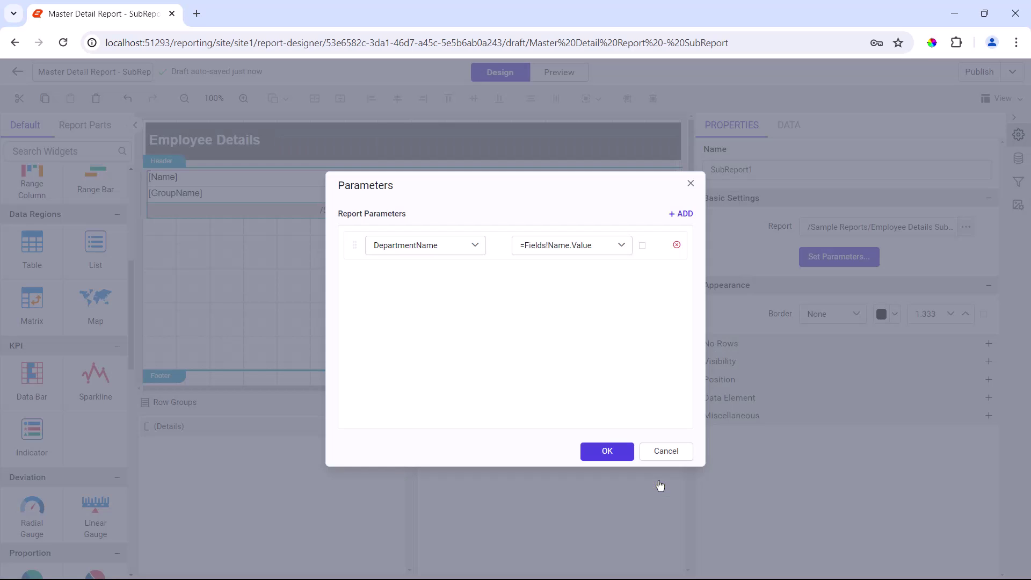
- Link DepartmentGroupName to =Fields!GroupName.Value and save both parameters
click(684, 215)
click(477, 277)
click(449, 323)
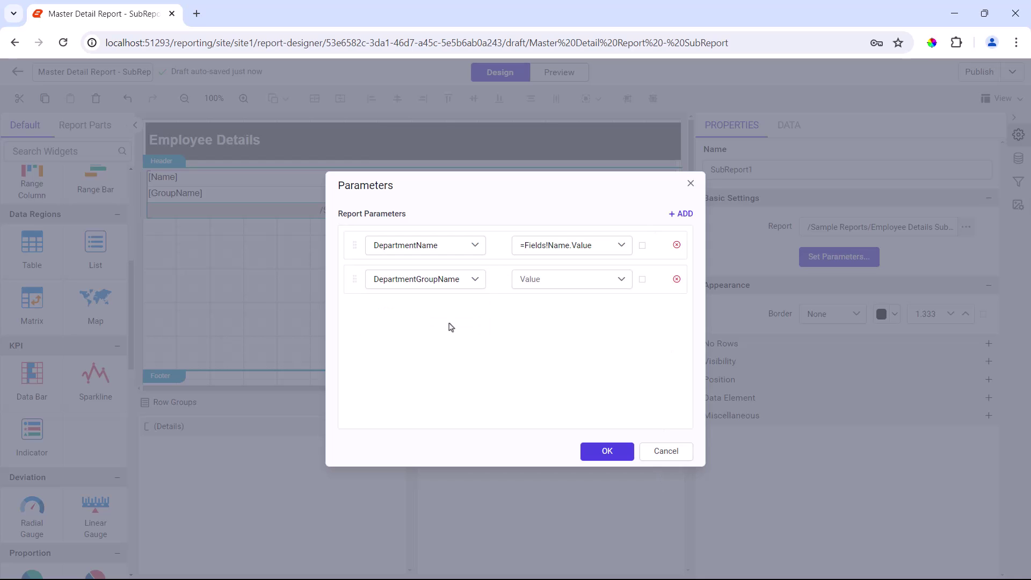
click(642, 279)
click(590, 323)
click(510, 300)
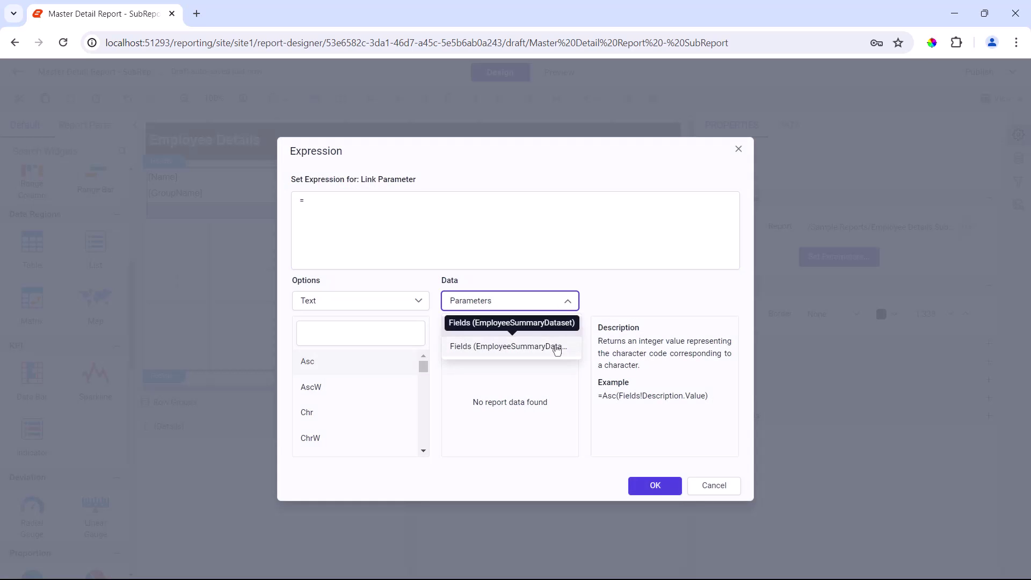
click(553, 348)
click(305, 199)
text(Fields!GroupName.Value)
click(656, 485)
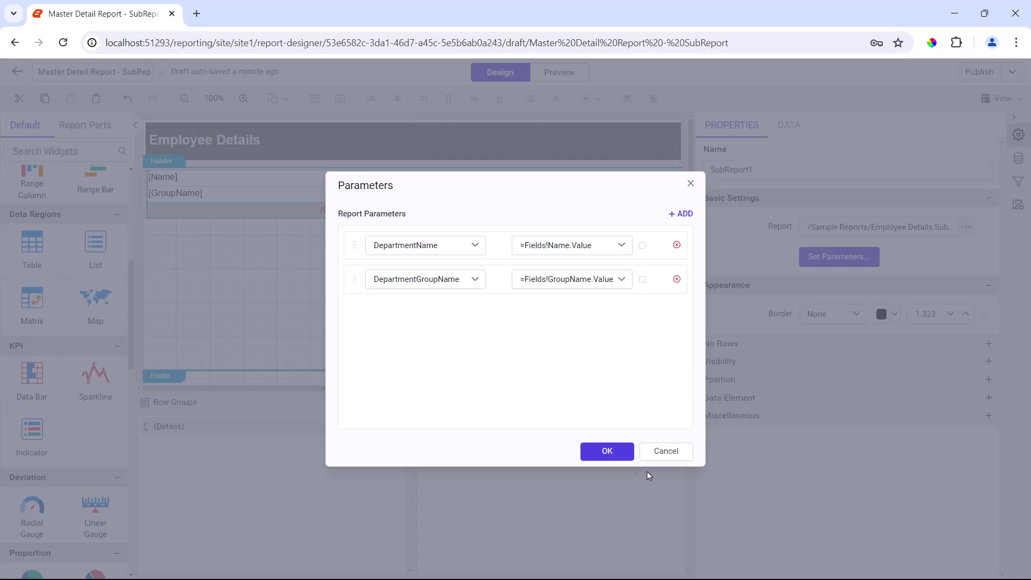
click(606, 451)
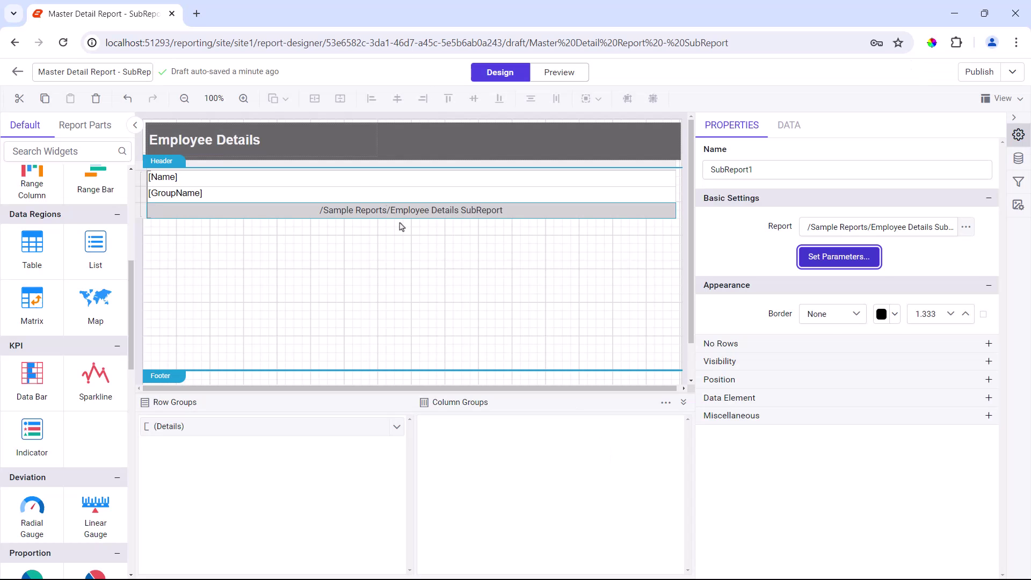
- Make the [Name] textbox 14 pt italic with no border
click(401, 177)
click(940, 295)
text(14)
click(943, 316)
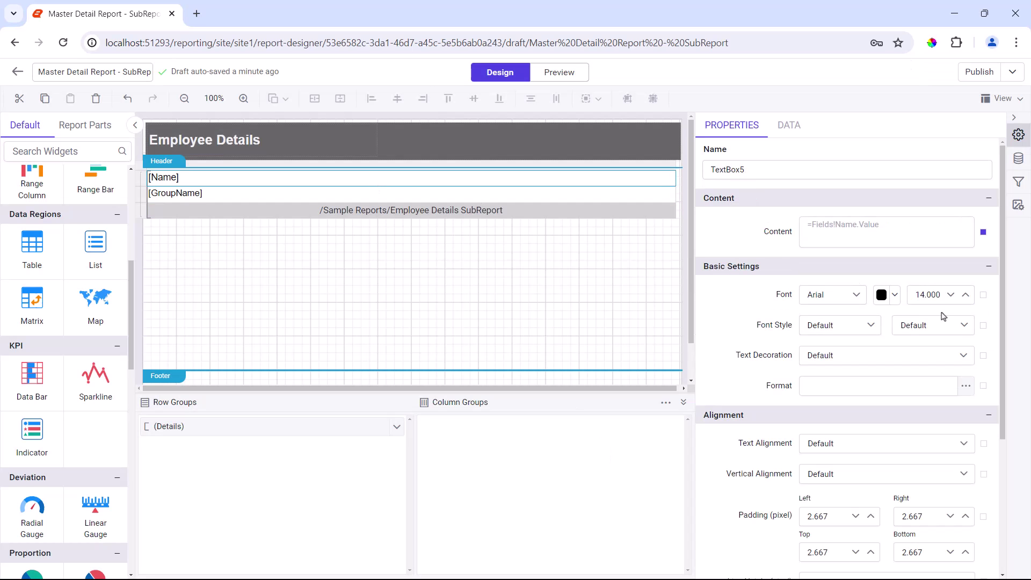
click(867, 325)
click(847, 391)
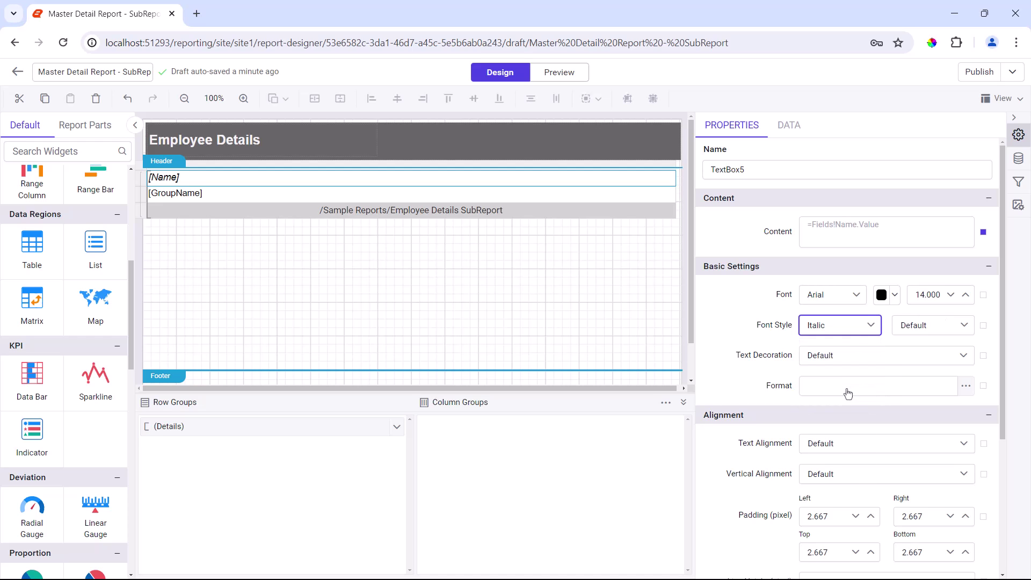
scroll(846, 405, down, 4)
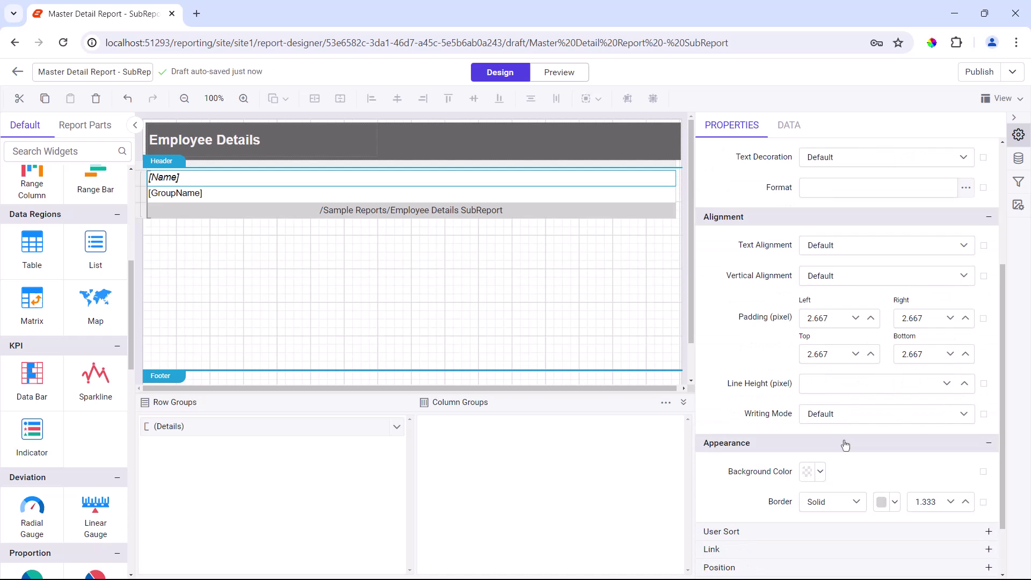
click(852, 501)
click(850, 463)
- Make the [GroupName] textbox 14 pt italic
click(372, 193)
click(918, 294)
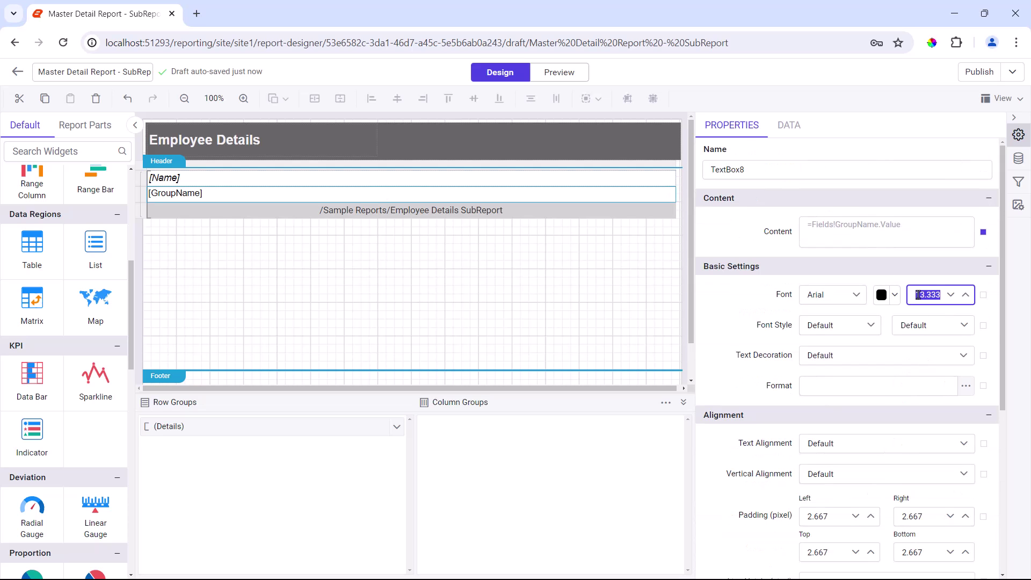
text(14)
key(Return)
click(870, 325)
click(876, 398)
- Remove [GroupName]'s left, right and top borders, keeping only a solid bottom border
scroll(878, 400, down, 3)
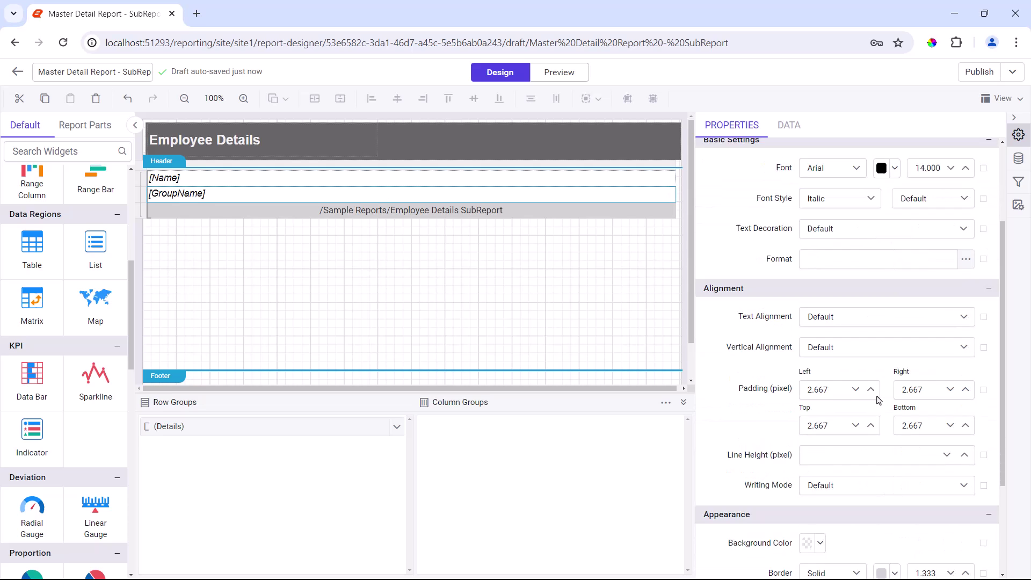
click(984, 495)
click(934, 552)
click(839, 424)
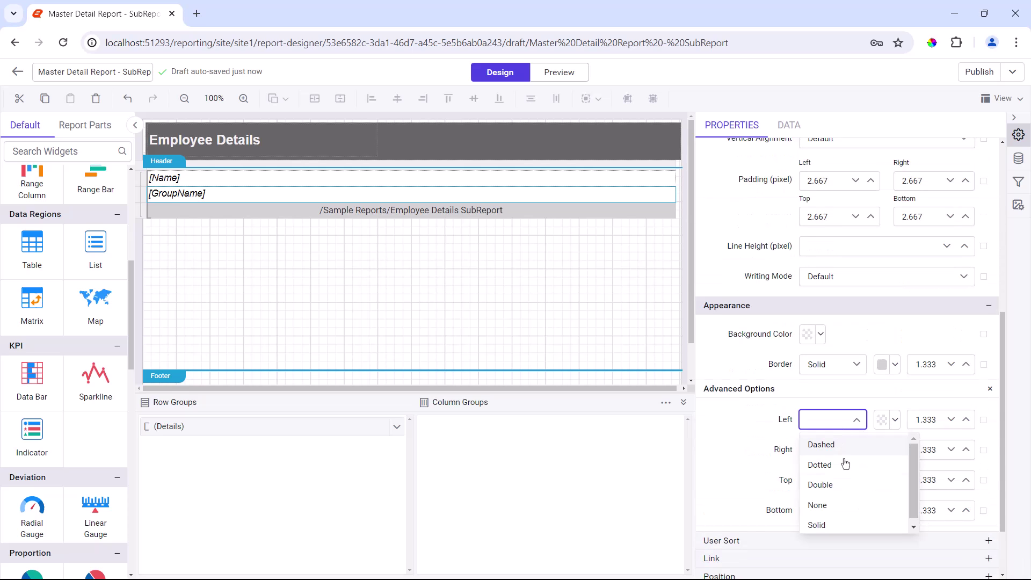
click(827, 505)
click(832, 450)
click(827, 531)
click(838, 480)
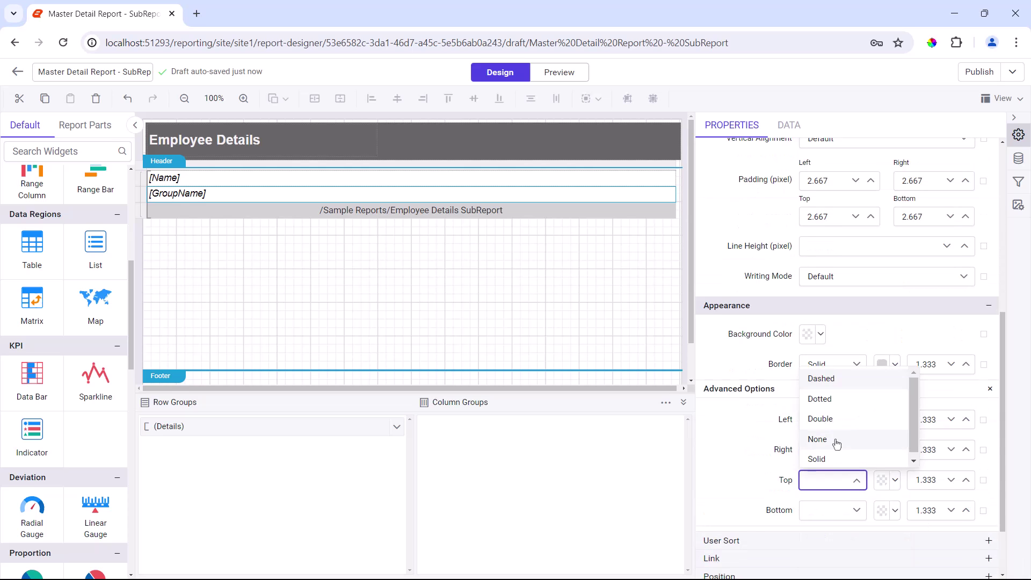
click(836, 441)
click(840, 513)
click(840, 489)
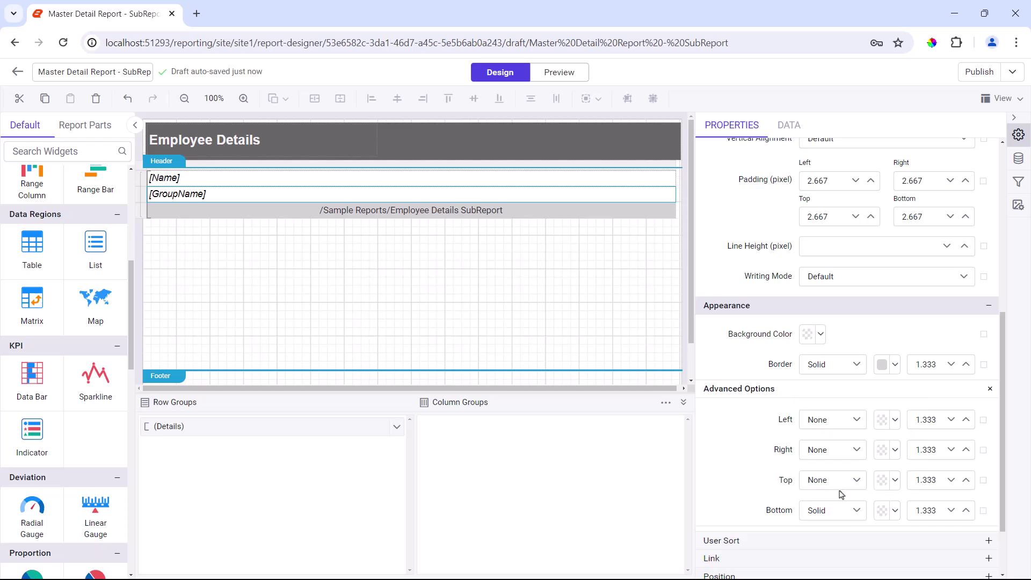
- Centre the [GroupName] text vertically with Middle alignment
click(142, 178)
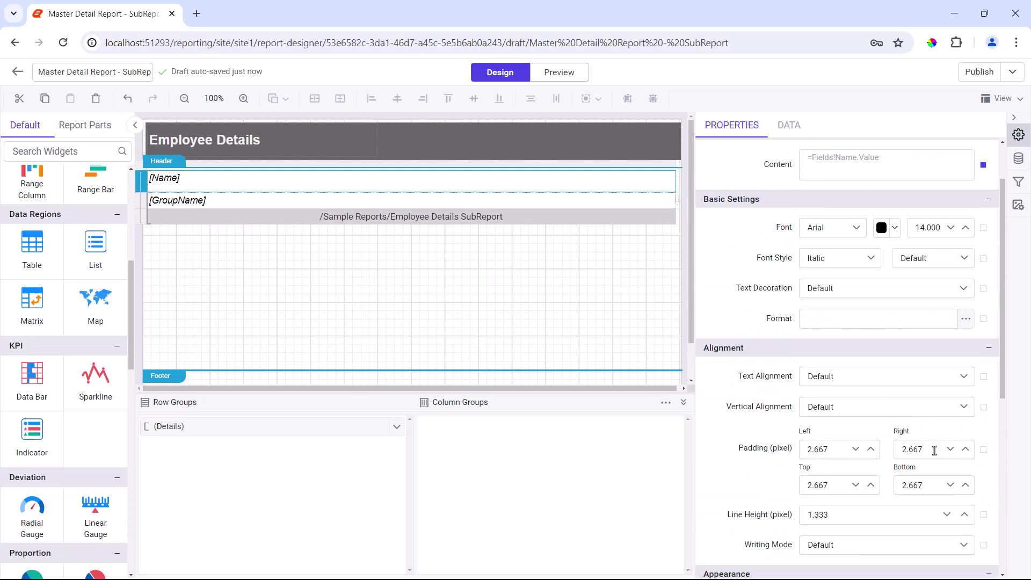
click(142, 202)
click(886, 406)
click(880, 478)
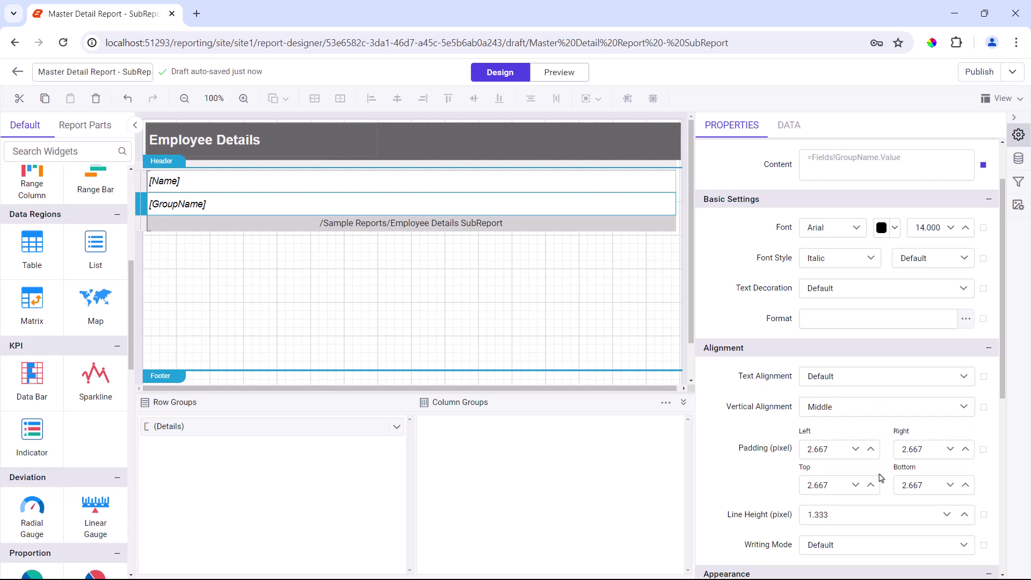
click(141, 236)
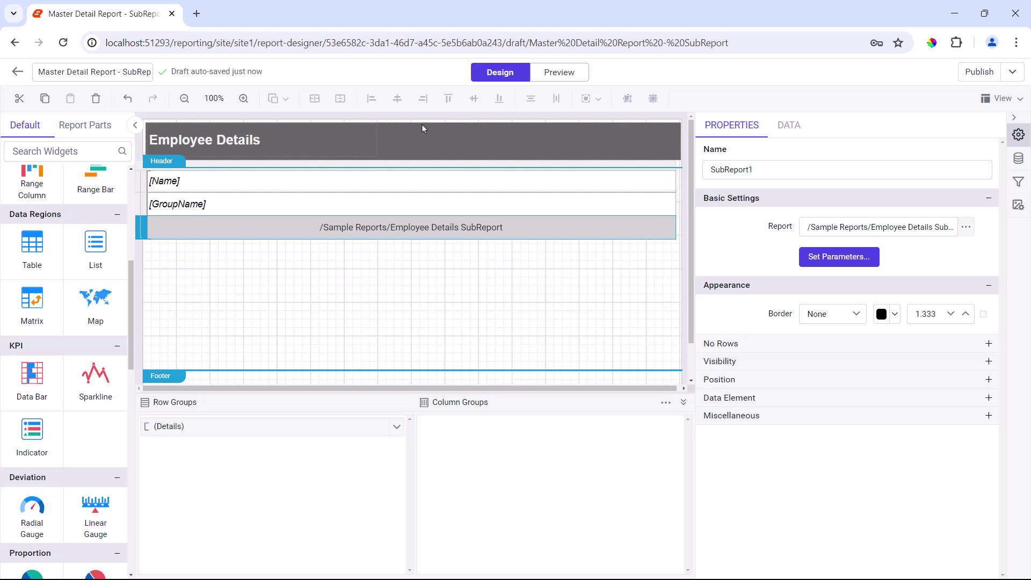
- Switch to Preview to render the report with each department's employee table
click(545, 74)
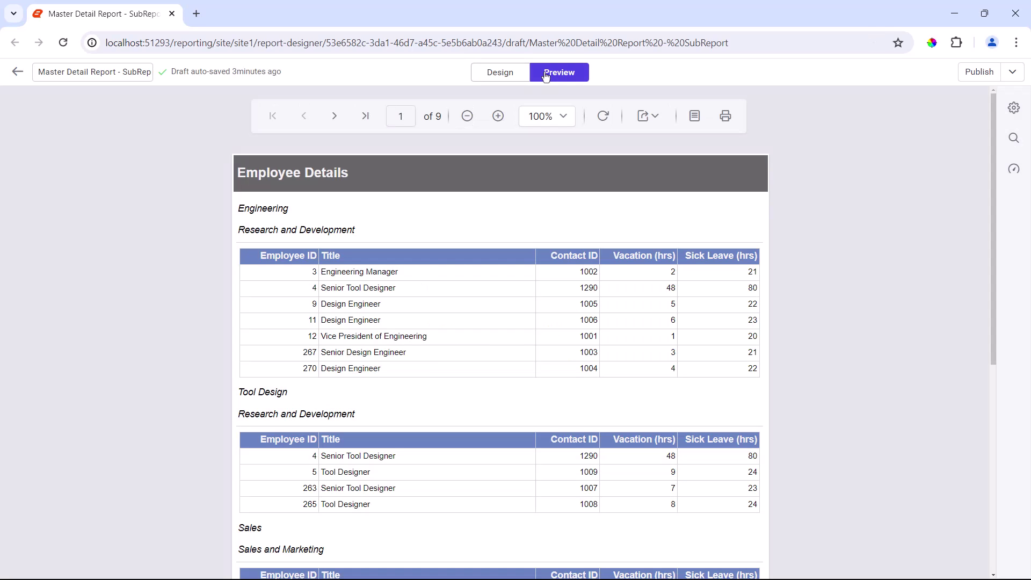